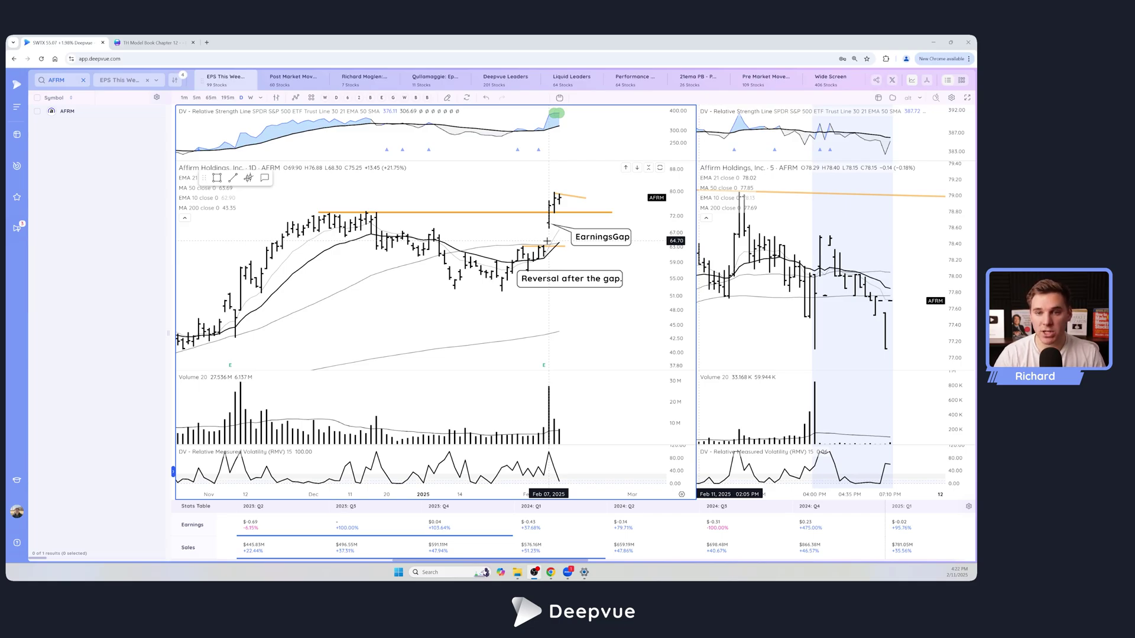
# - Select the orange price-level line above the AFRM earnings gap
pyautogui.click(549, 212)
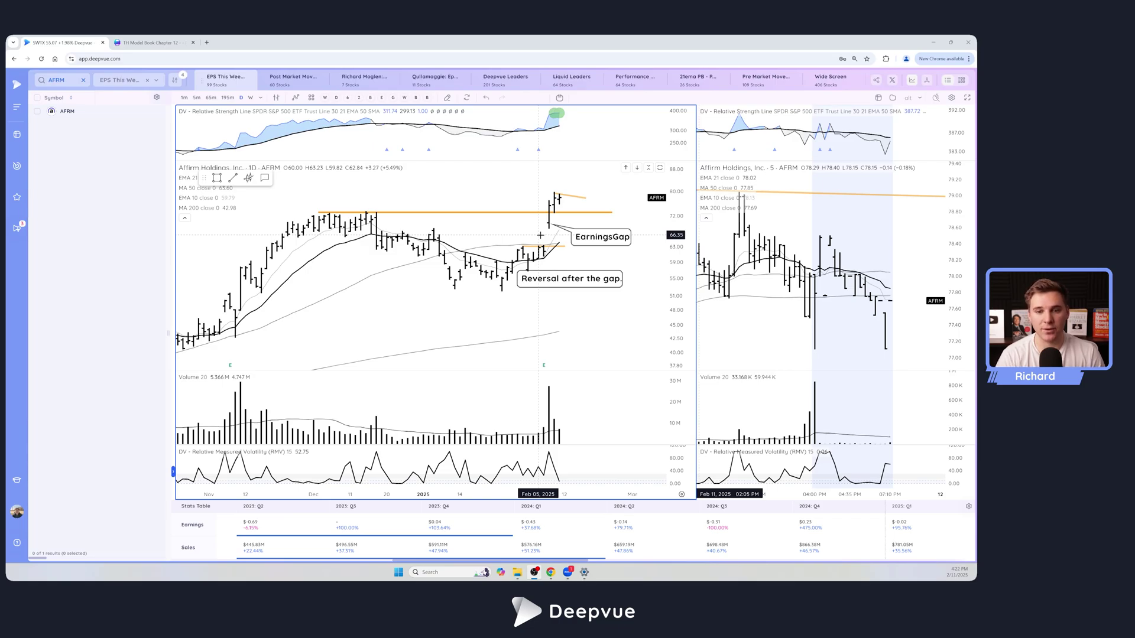
# - Load Palantir (PLTR) into both charts and zoom the daily chart
pyautogui.write('PLTR')
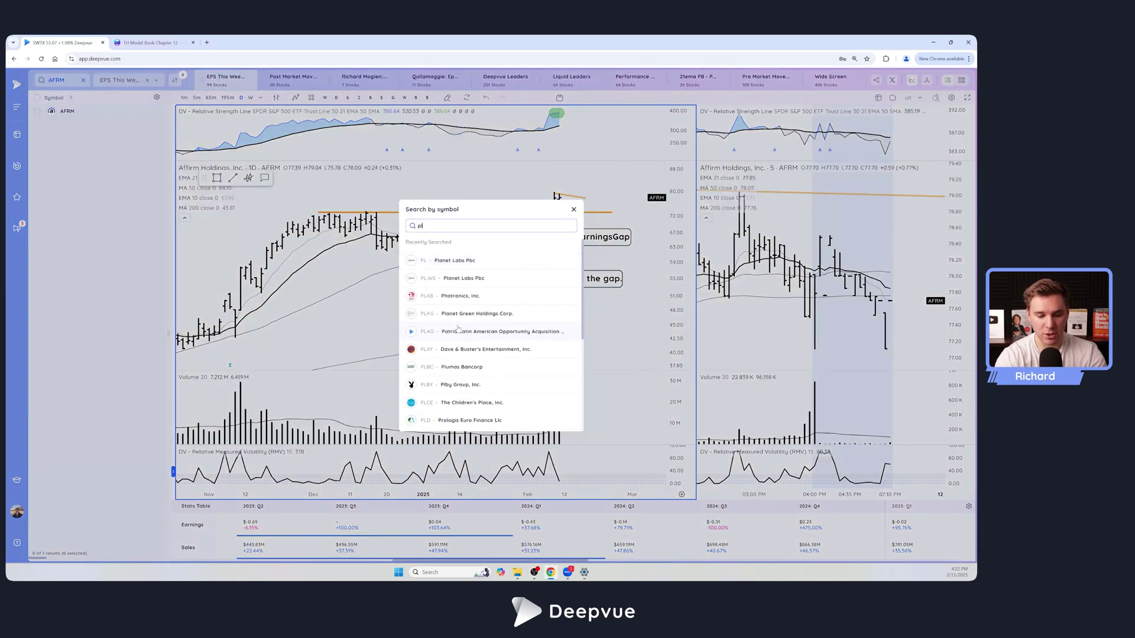
pyautogui.press('Return')
pyautogui.scroll(-6, 414, 322)
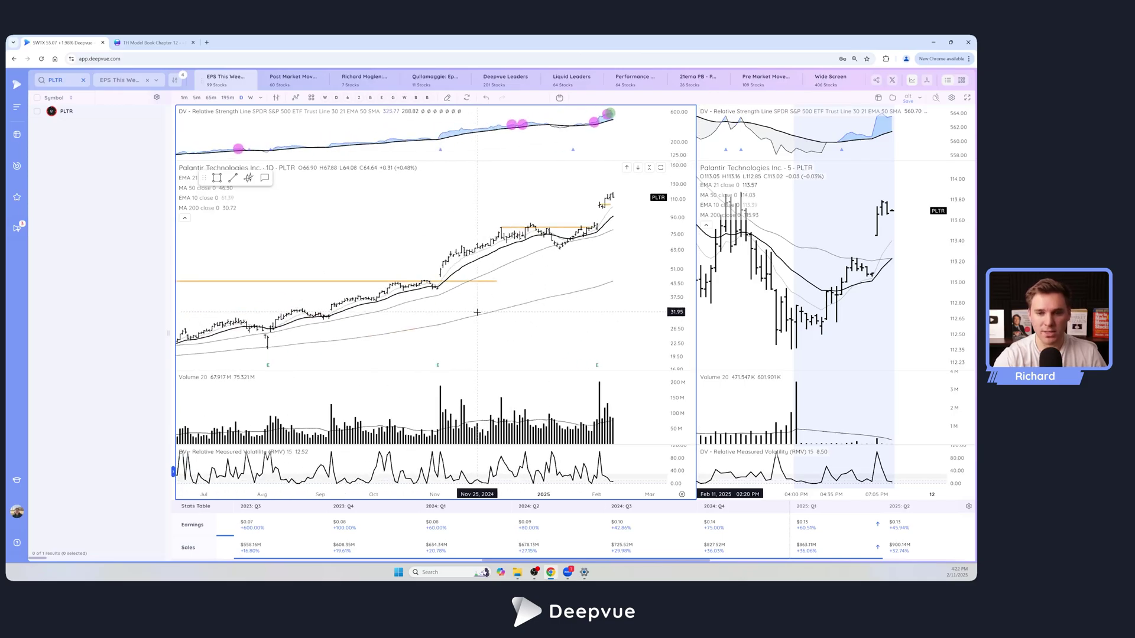
pyautogui.scroll(-4, 397, 320)
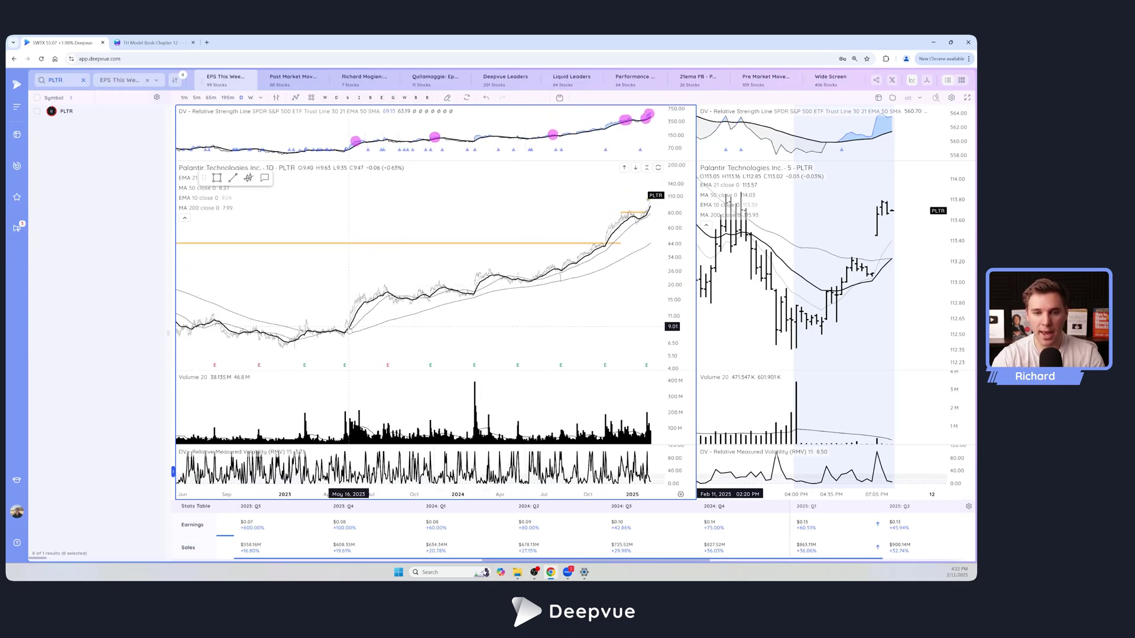
# - Measure a PLTR price move on the daily chart, then dismiss the measurement
pyautogui.keyDown('shift'); pyautogui.click(347, 326); pyautogui.keyUp('shift')
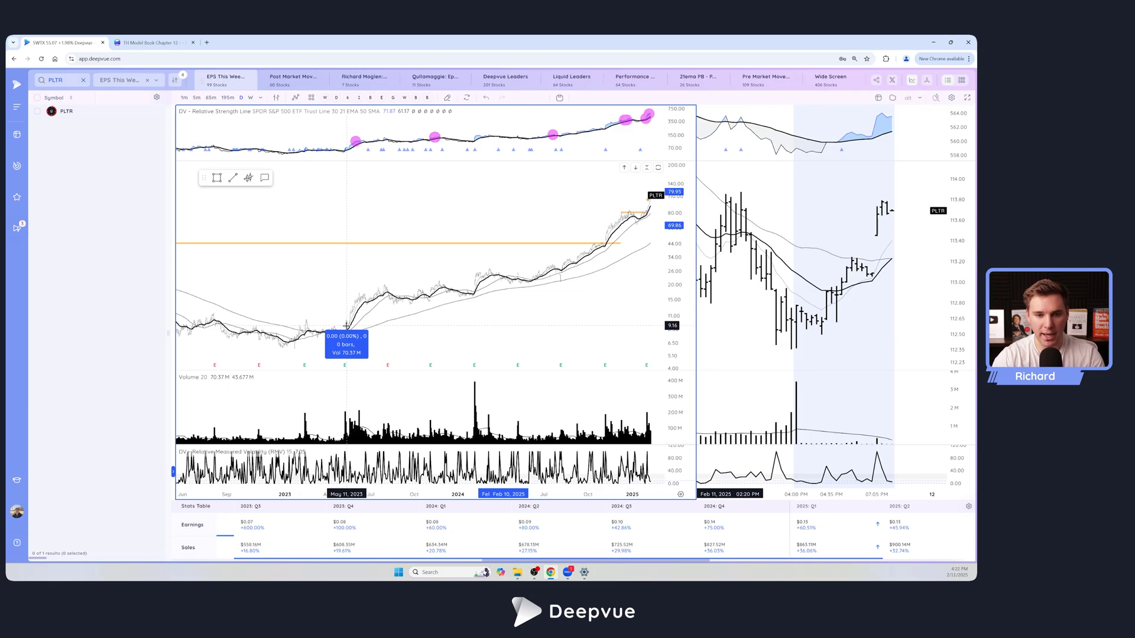
pyautogui.click(643, 195)
pyautogui.click(413, 334)
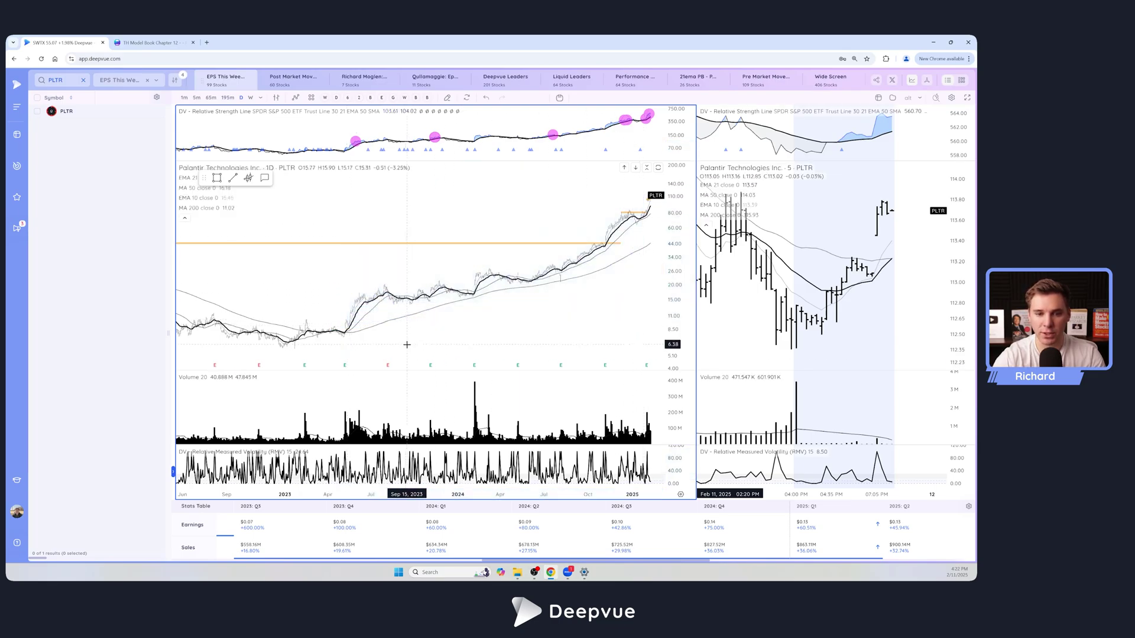
# - Zoom and pan the PLTR daily chart across its multi-year uptrend
pyautogui.scroll(-3, 402, 334)
pyautogui.scroll(5, 471, 339)
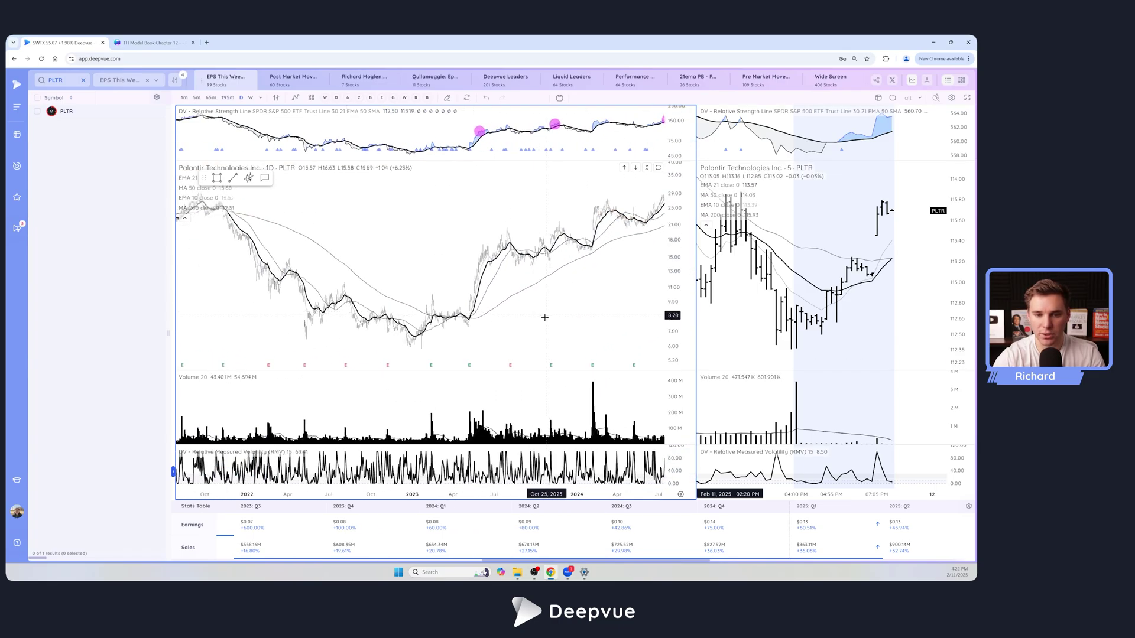
pyautogui.scroll(5, 494, 292)
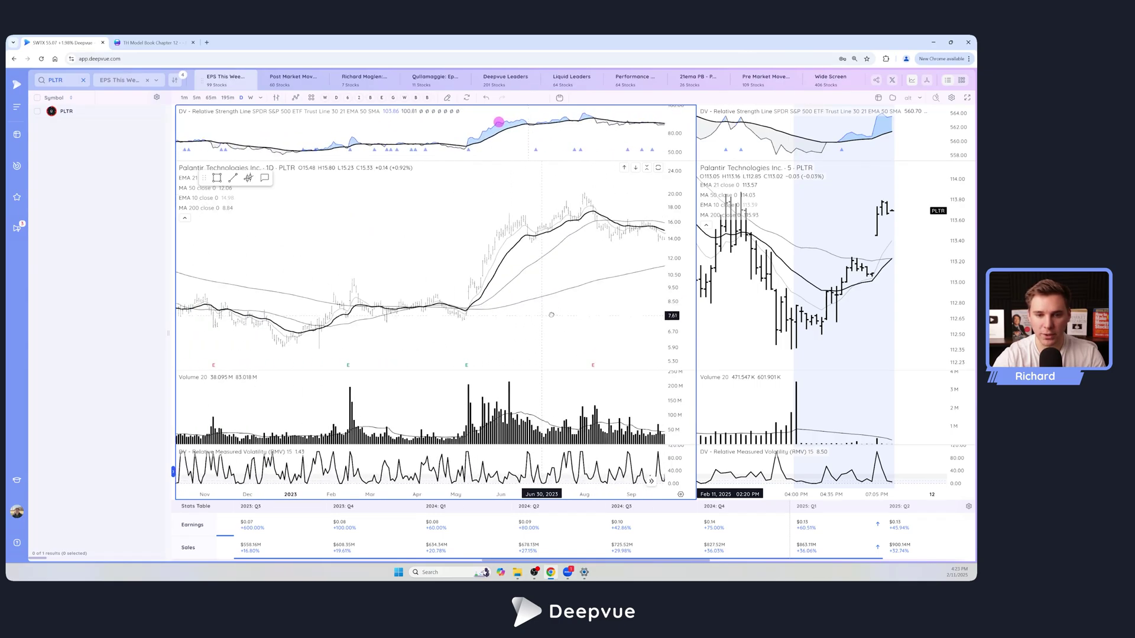
pyautogui.scroll(-4, 492, 292)
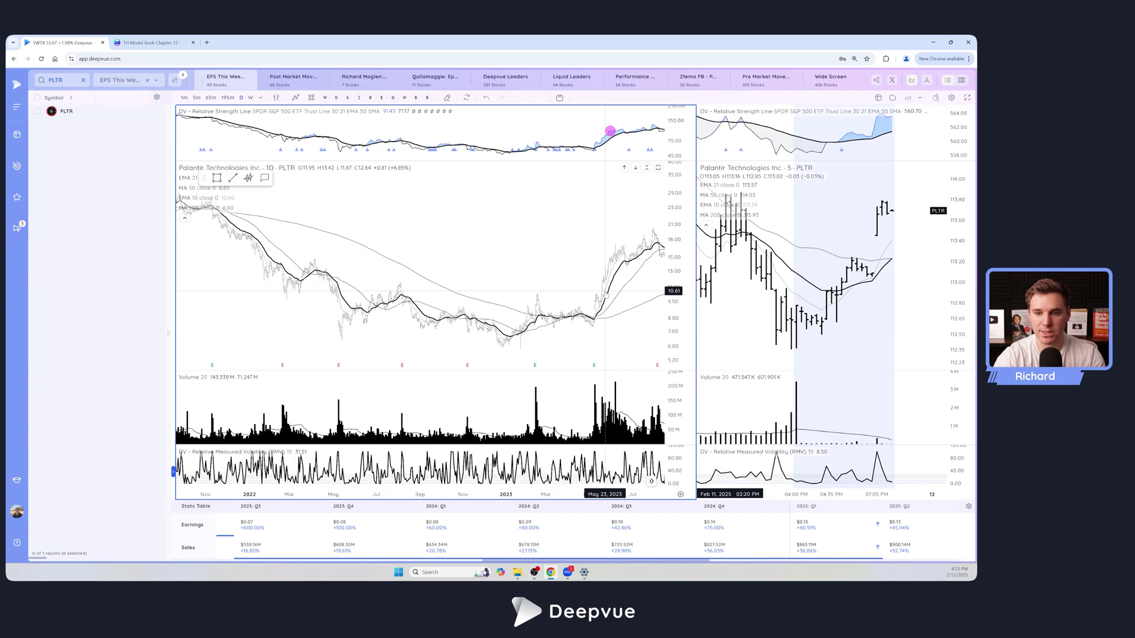
pyautogui.hscroll(4, 609, 290)
pyautogui.hscroll(4, 571, 243)
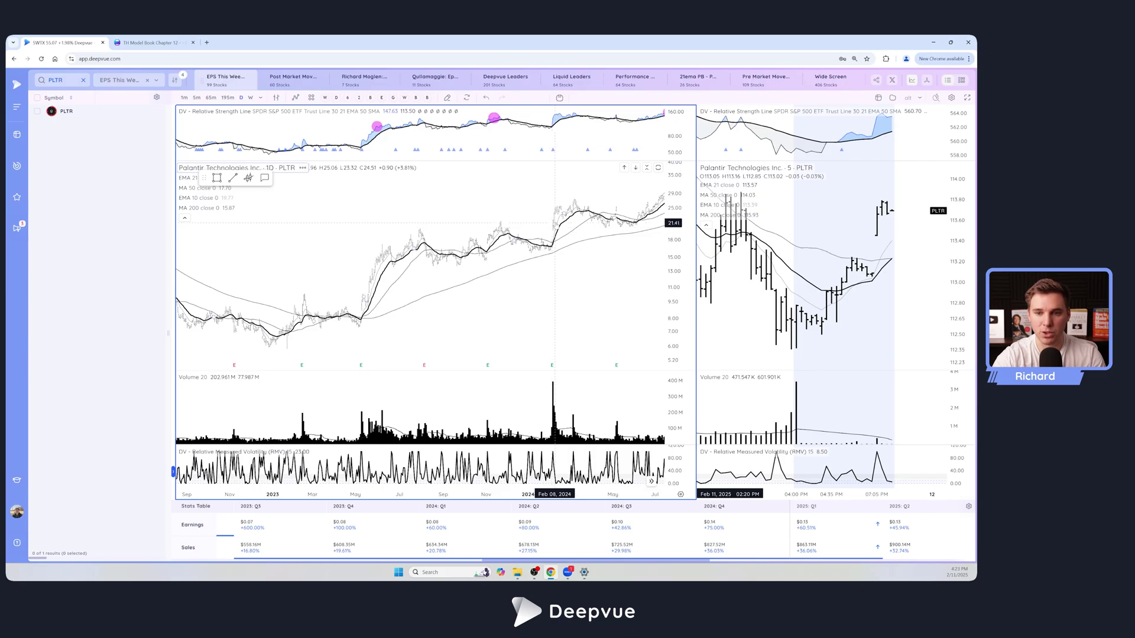
pyautogui.scroll(3, 511, 259)
pyautogui.scroll(3, 459, 257)
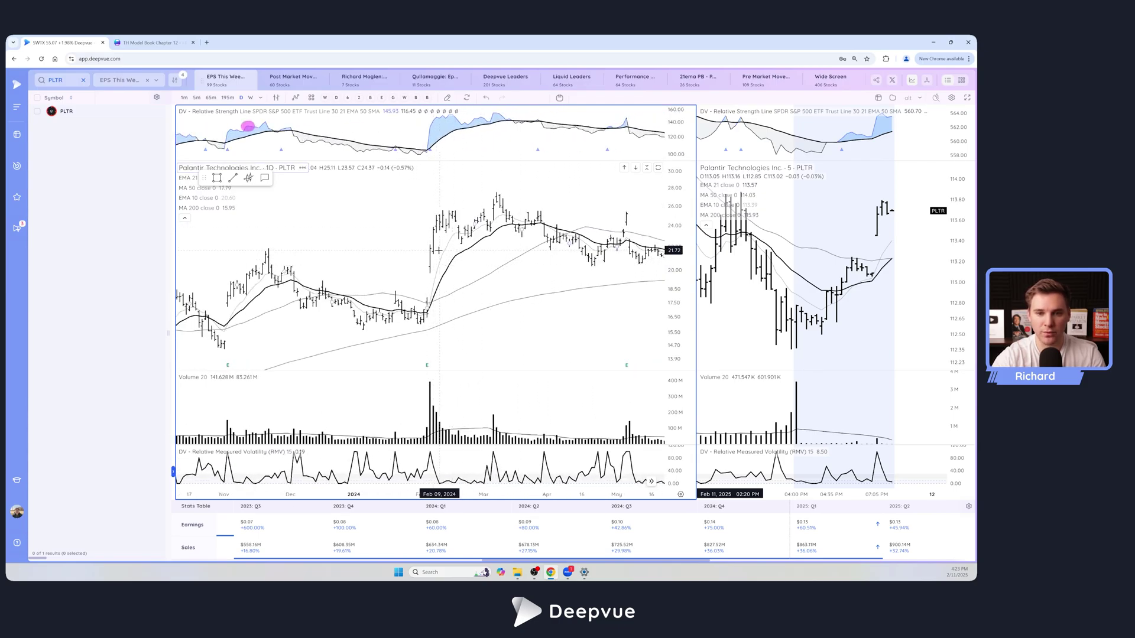
pyautogui.scroll(-5, 449, 214)
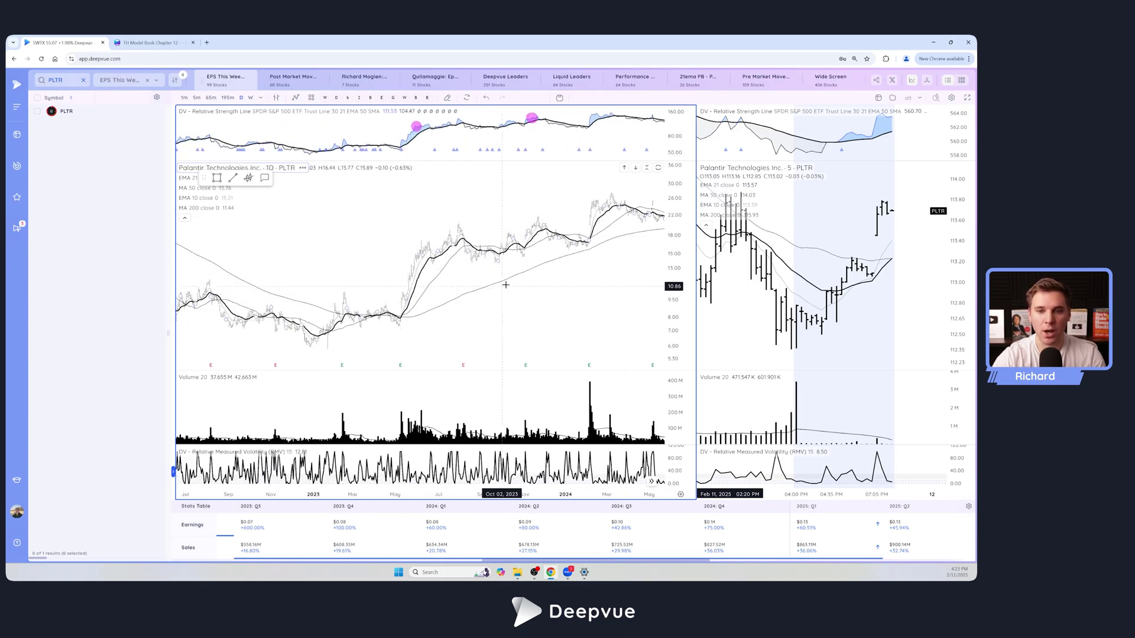
pyautogui.hscroll(5, 490, 288)
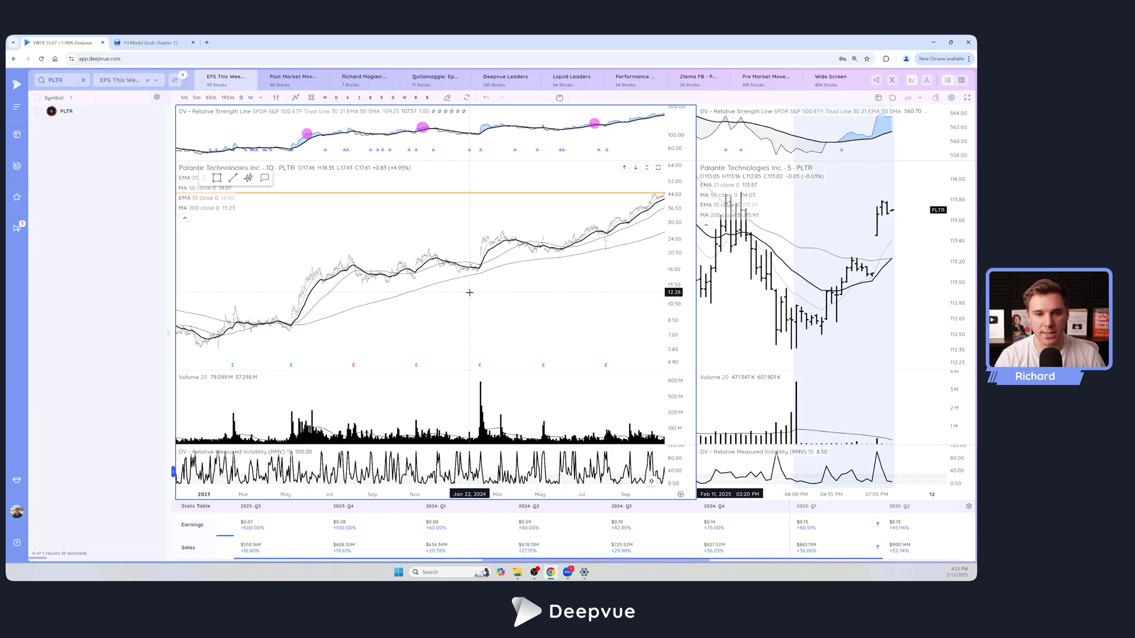
# - Load AFRM back into the charts and zoom its annotated earnings-gap daily chart
pyautogui.write('a')
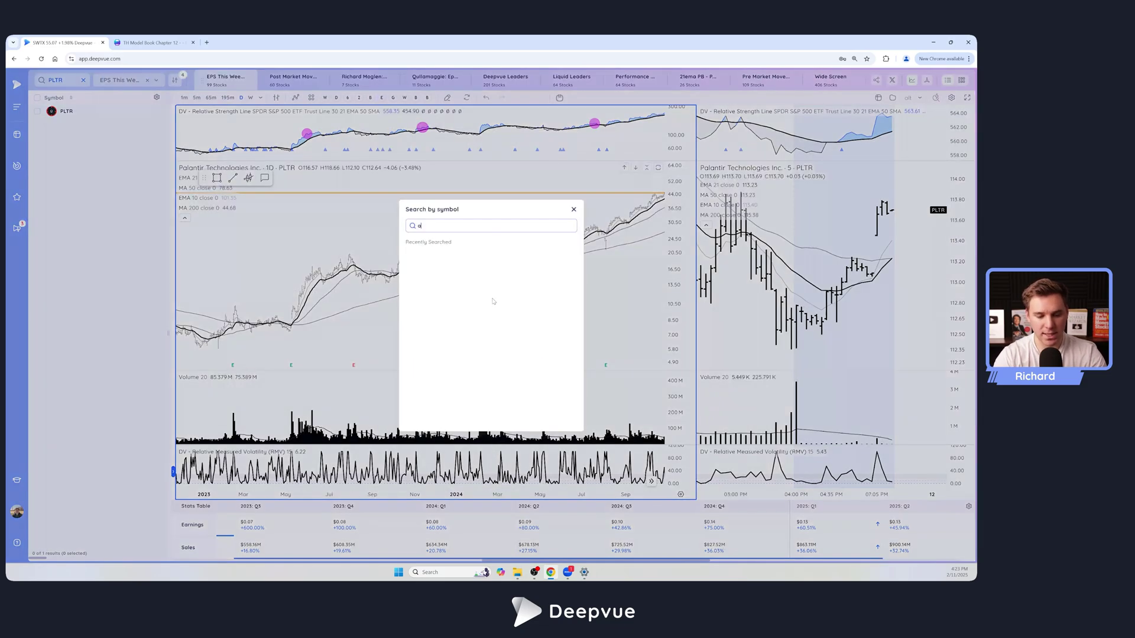
pyautogui.write('frm')
pyautogui.press('Return')
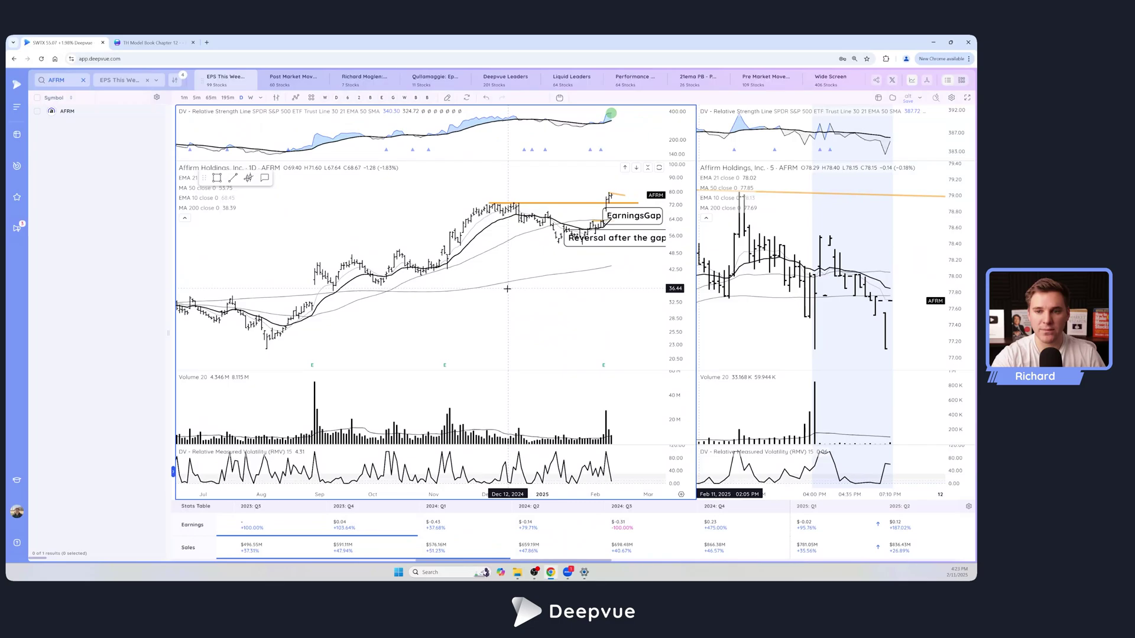
pyautogui.scroll(4, 507, 288)
pyautogui.scroll(-2, 508, 296)
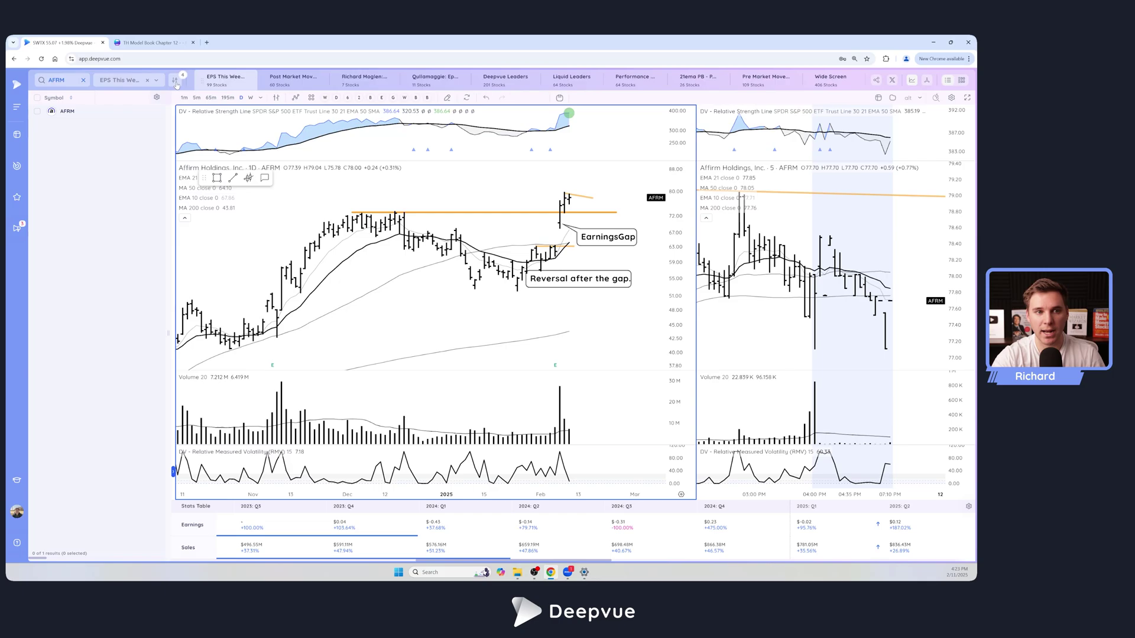
# - Show every stock in the EPS This Week screen and search its filters for 'ea'
pyautogui.click(83, 81)
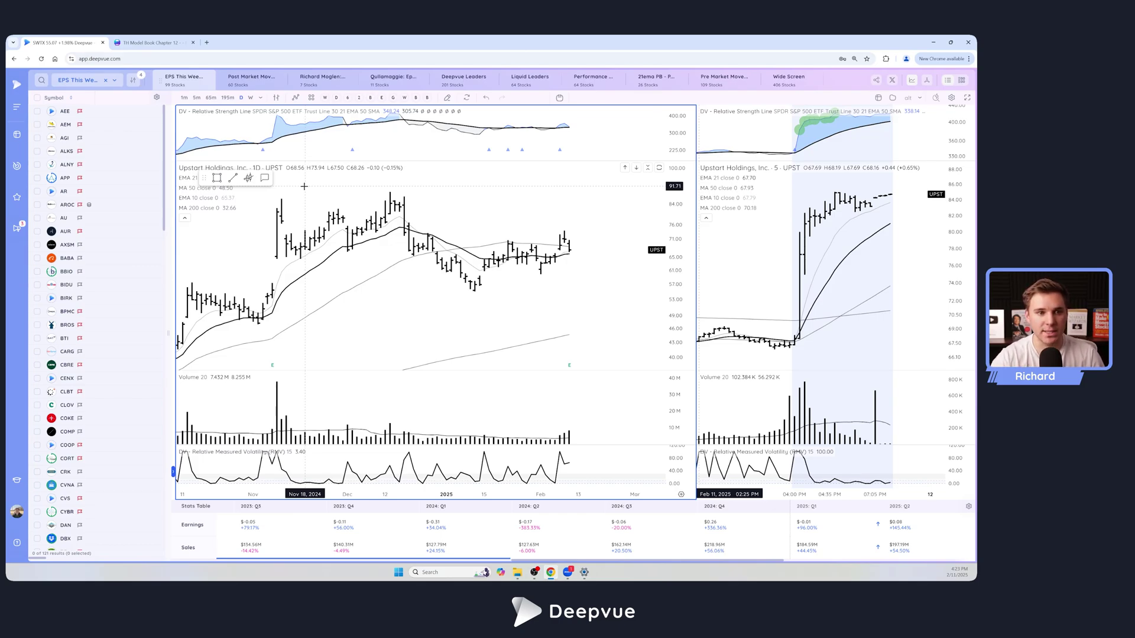
pyautogui.click(133, 80)
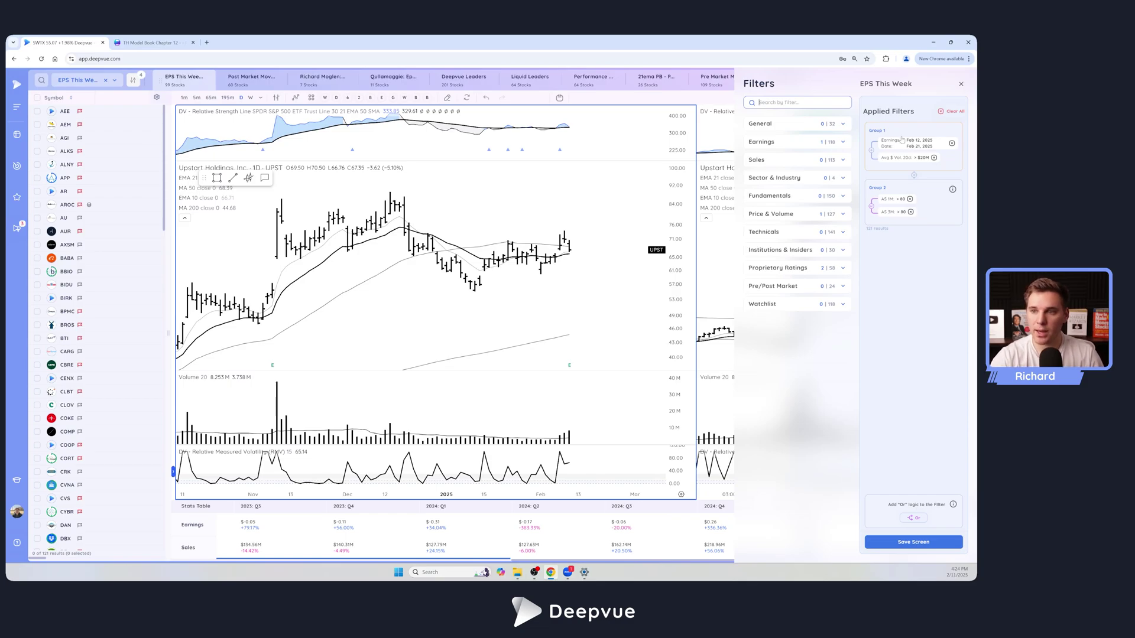
pyautogui.write('ea')
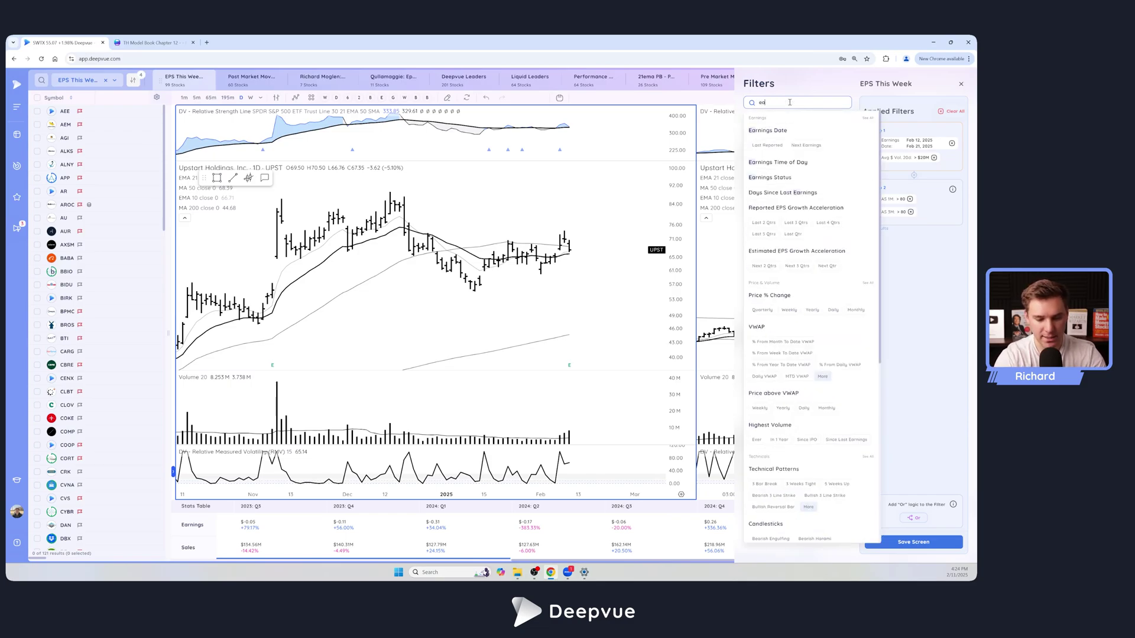
# - Set the Earnings Date filter to a period of Feb 12 to Feb 21, 2025
pyautogui.click(768, 130)
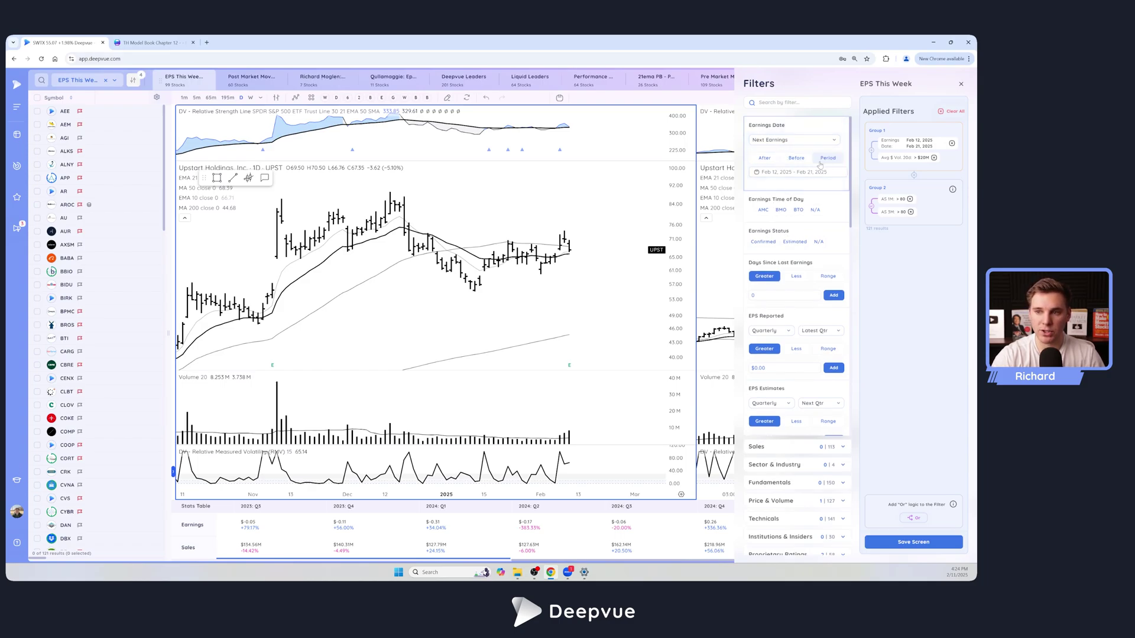
pyautogui.click(820, 162)
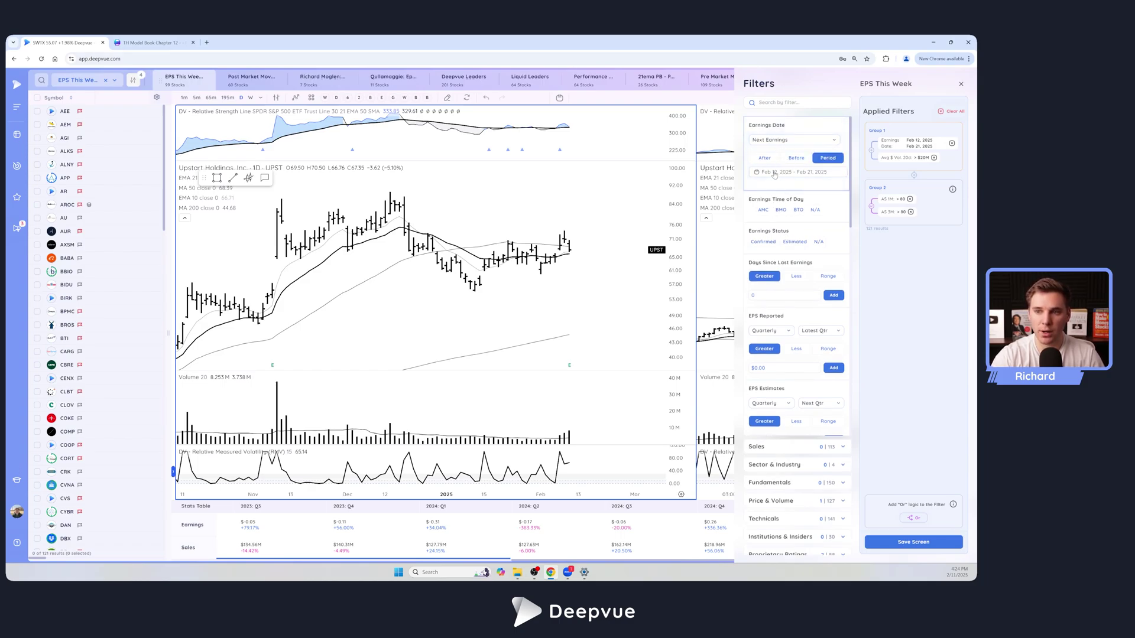
pyautogui.click(774, 174)
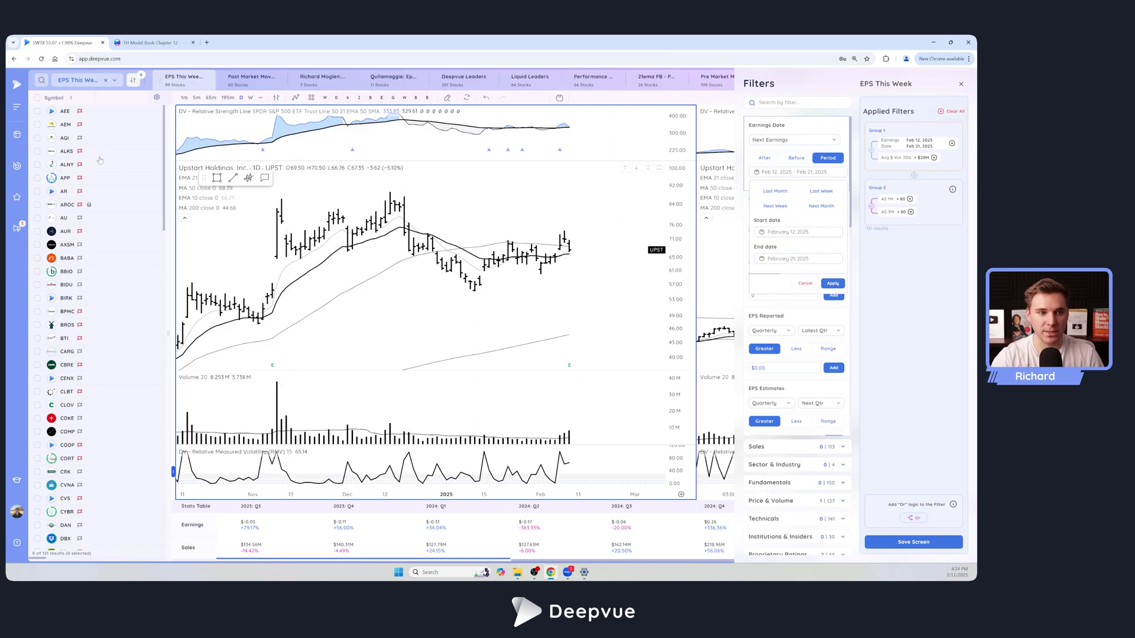
pyautogui.moveTo(81, 113)
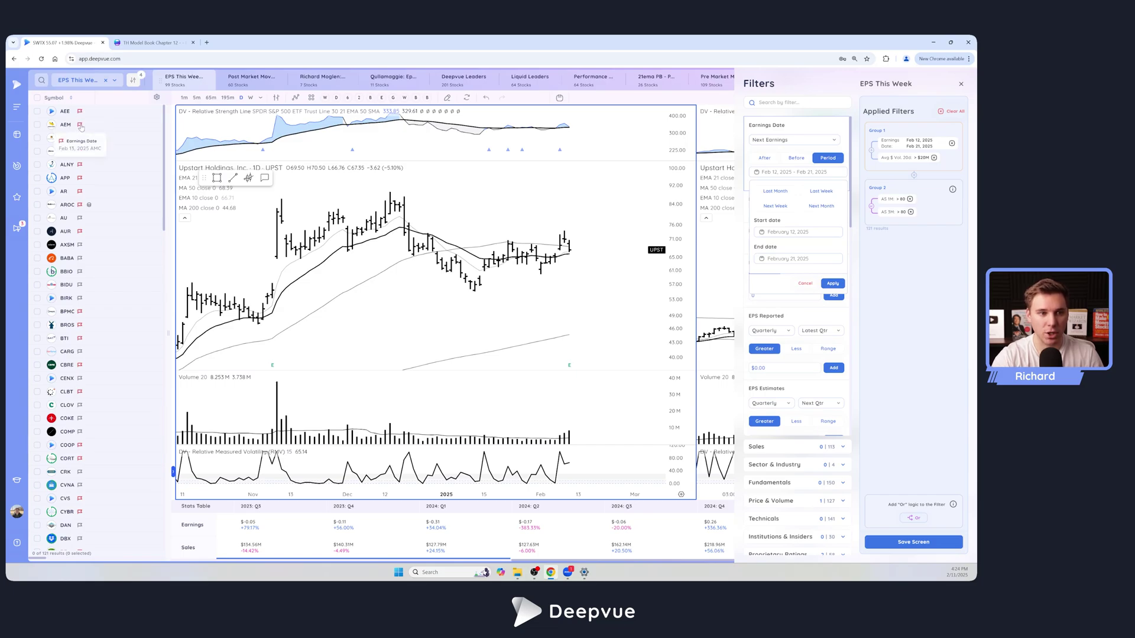
pyautogui.moveTo(79, 153)
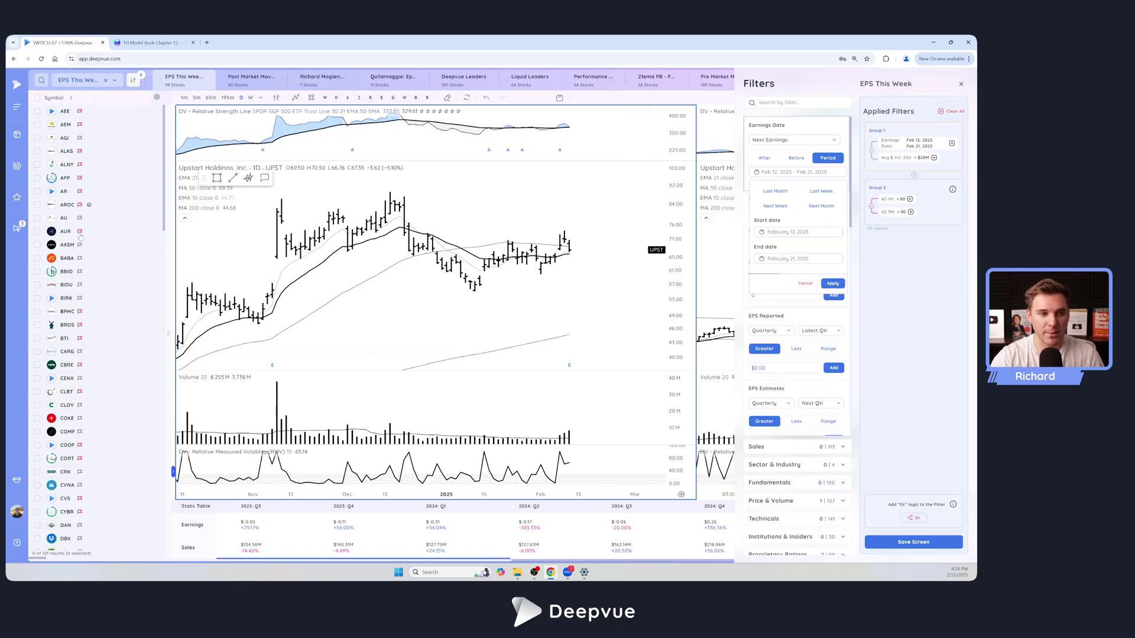
# - Check the earnings flags in the stock list, then close the screen filters
pyautogui.scroll(-1, 80, 237)
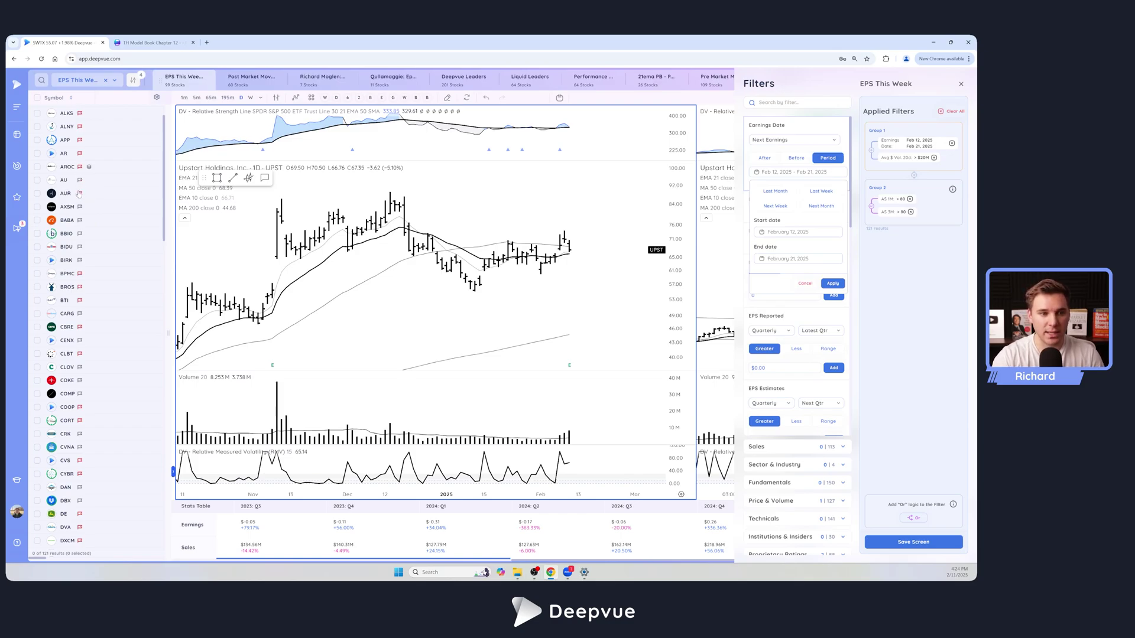
pyautogui.moveTo(80, 194)
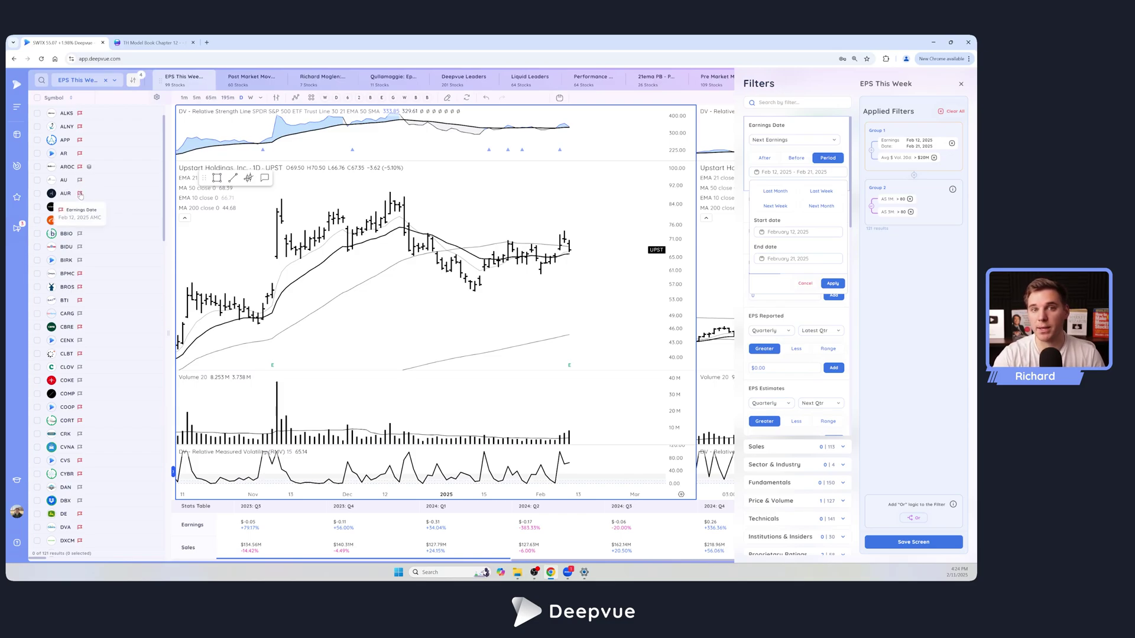
pyautogui.moveTo(80, 235)
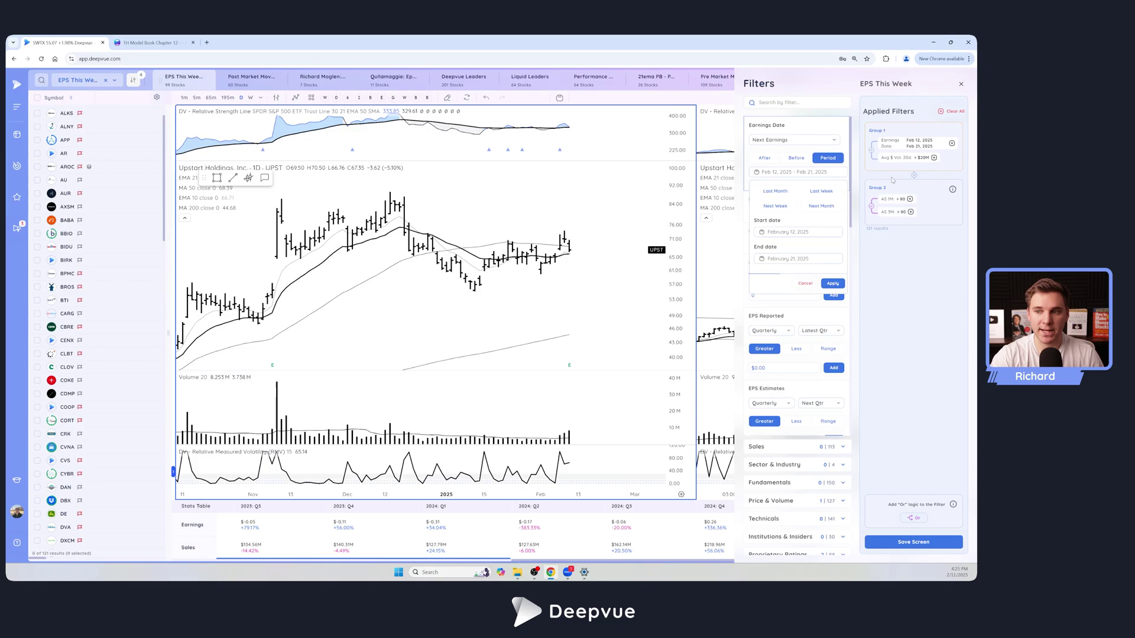
pyautogui.click(961, 84)
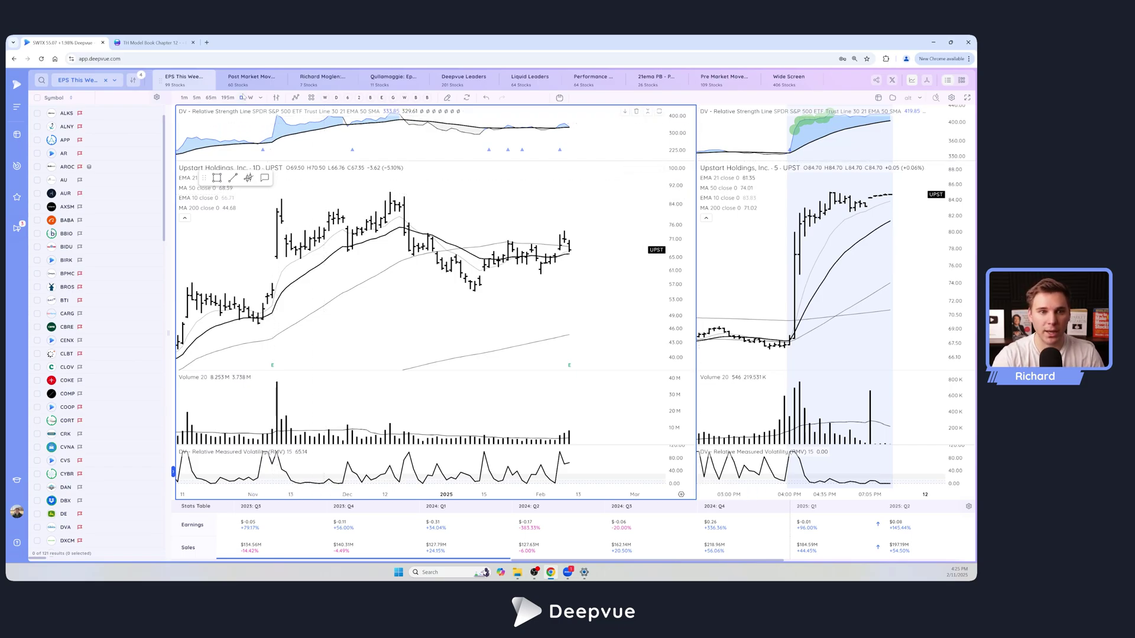
# - Pick the Post Market Movers screen from the Pre/Post Market presets folder
pyautogui.click(243, 86)
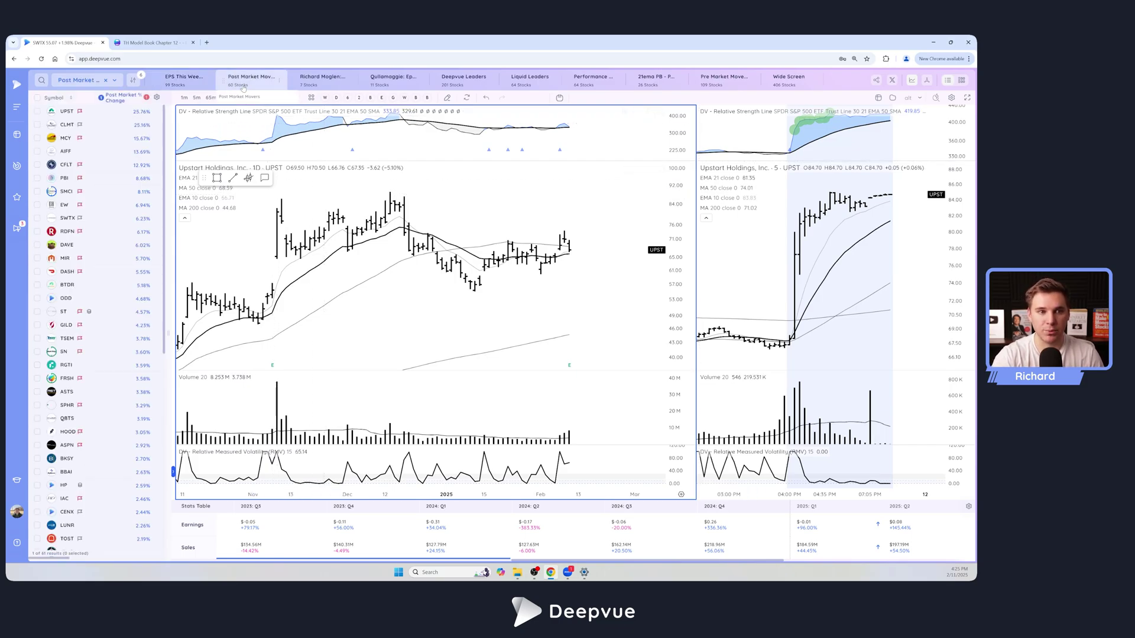
pyautogui.click(94, 81)
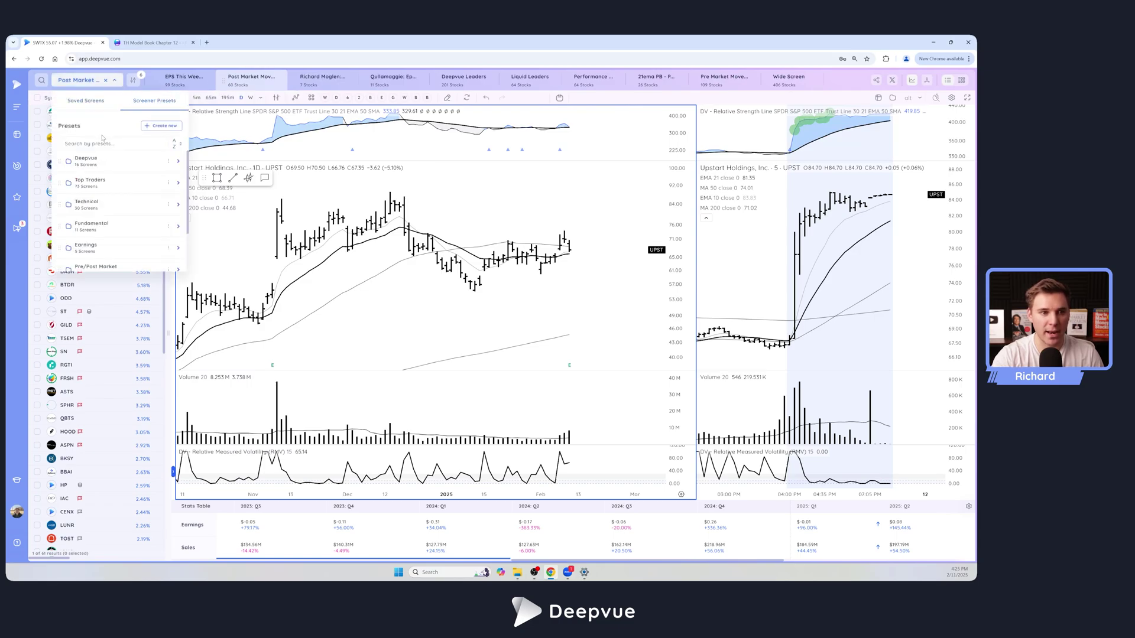
pyautogui.click(102, 141)
pyautogui.write('post')
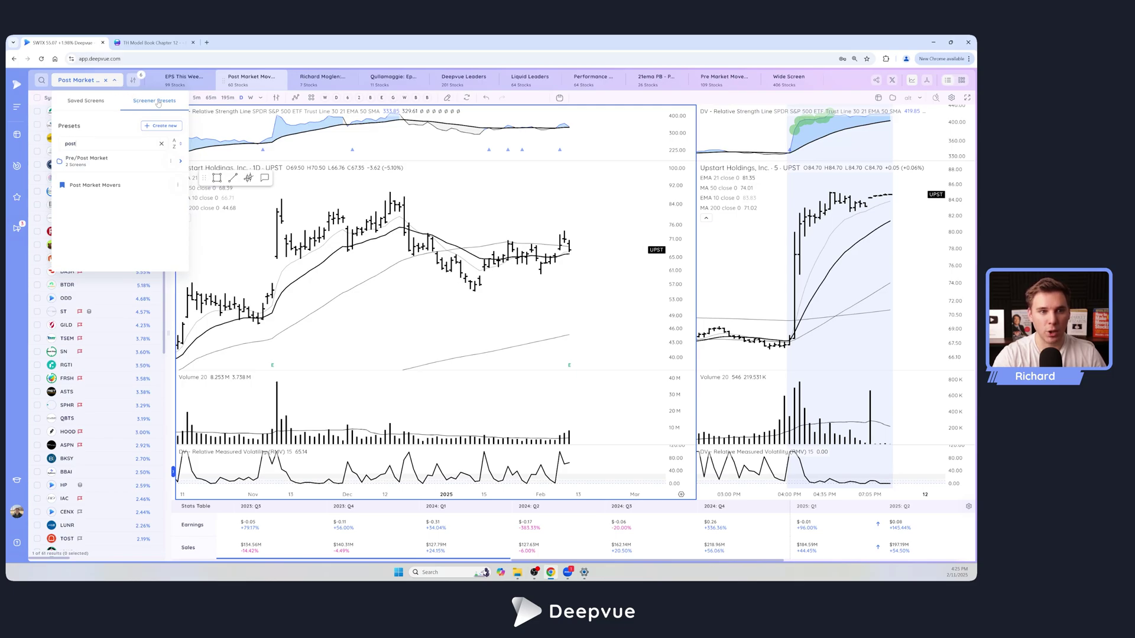
pyautogui.click(77, 161)
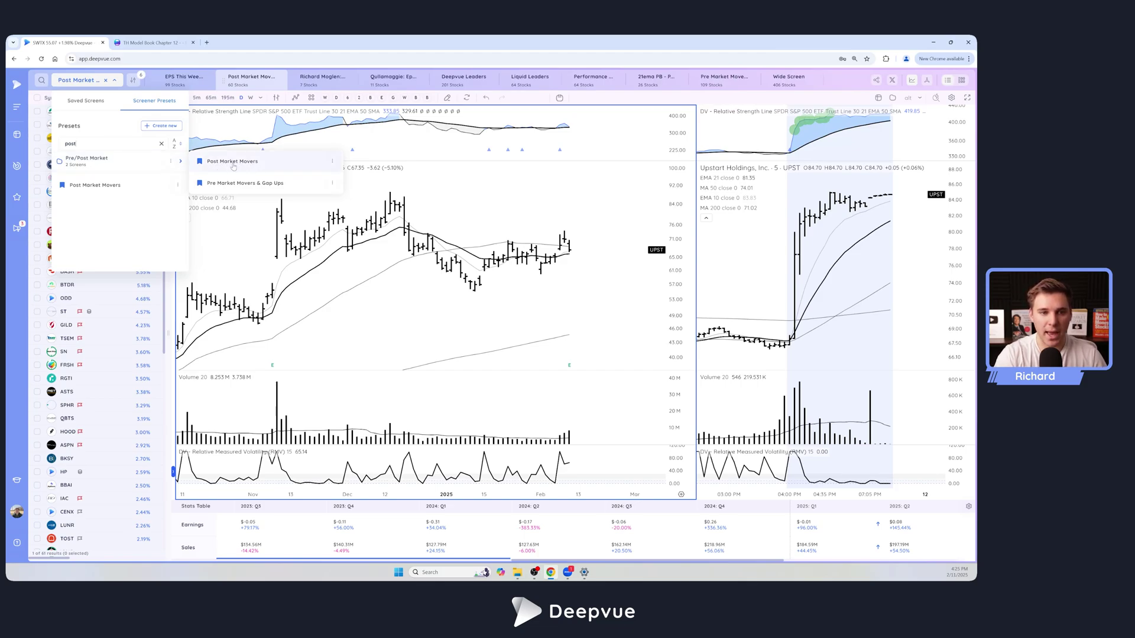
pyautogui.click(117, 81)
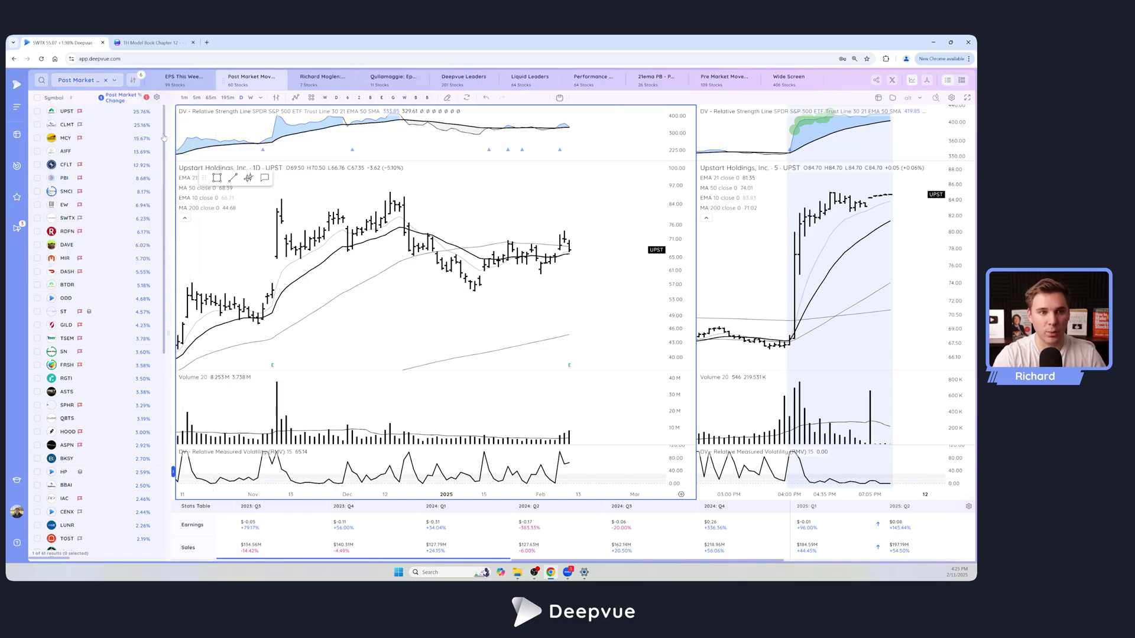
# - Widen the stock list to show post-market columns and chart Upstart (UPST)
pyautogui.moveTo(165, 133); pyautogui.dragTo(239, 128)
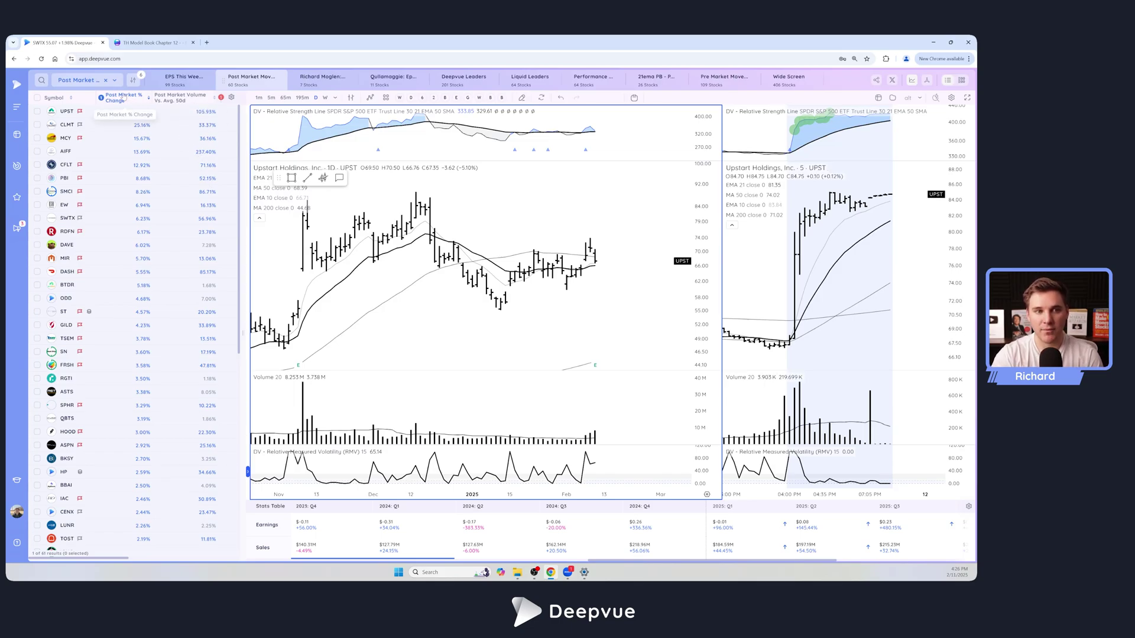
pyautogui.click(106, 112)
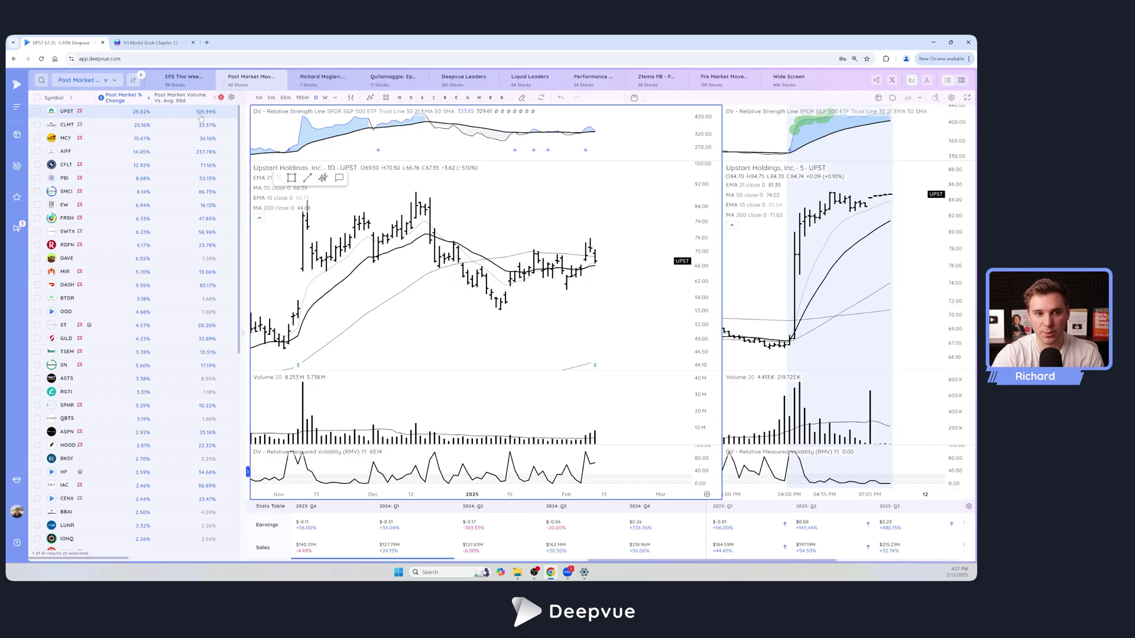
# - Chart AIFF, UPST, SMCI, FRSH, SWTX, RDFN and DAVE in turn
pyautogui.click(168, 154)
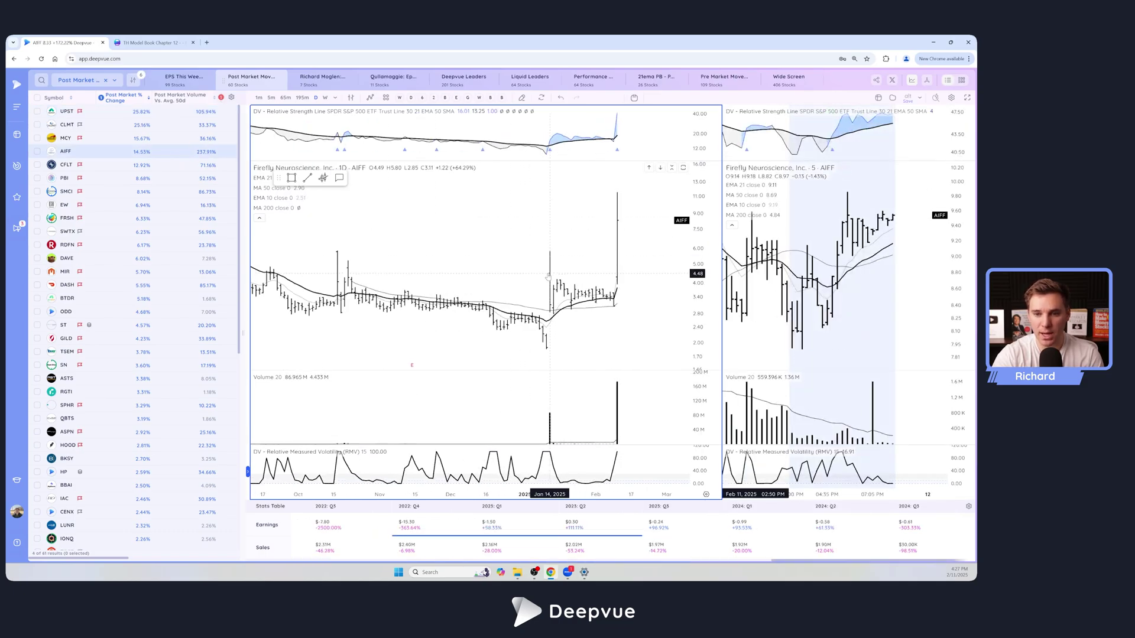
pyautogui.scroll(-3, 549, 277)
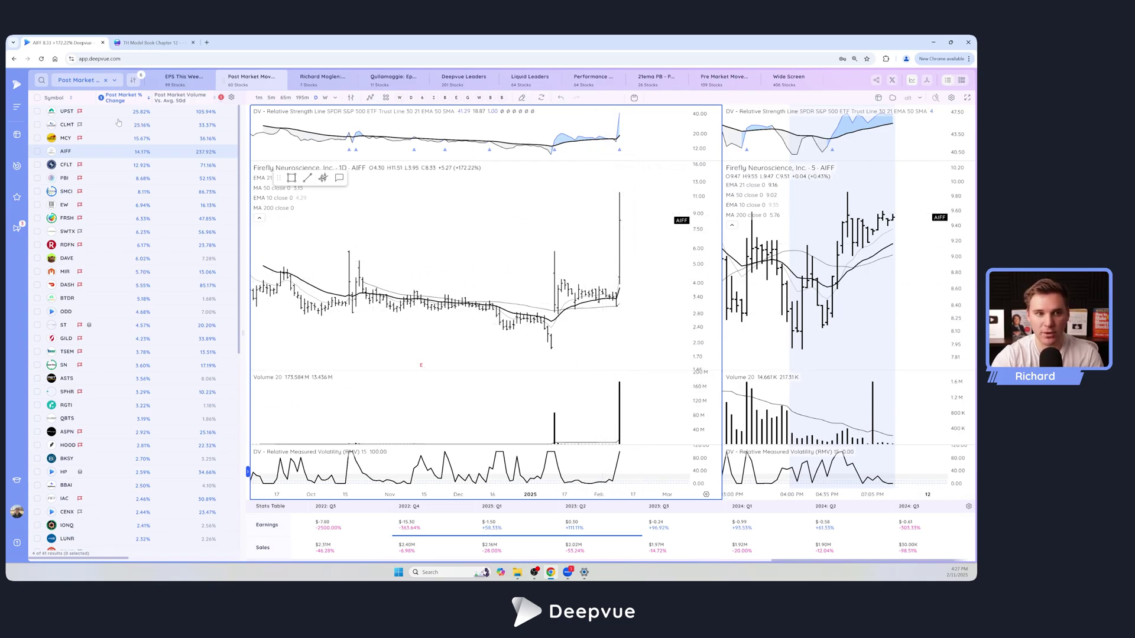
pyautogui.click(98, 114)
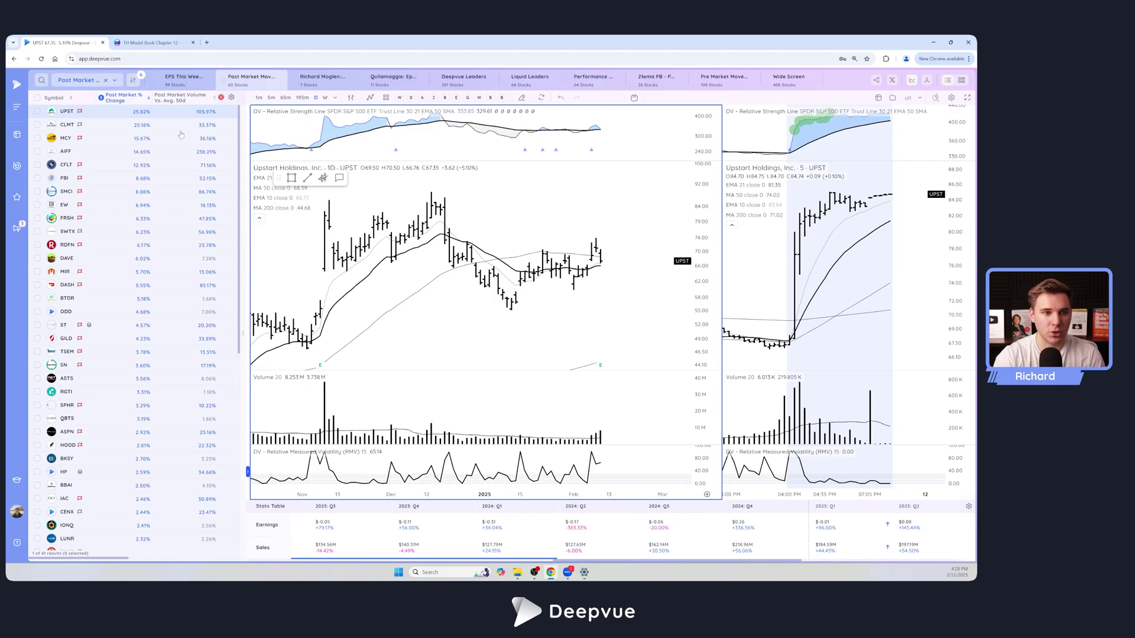
pyautogui.click(190, 194)
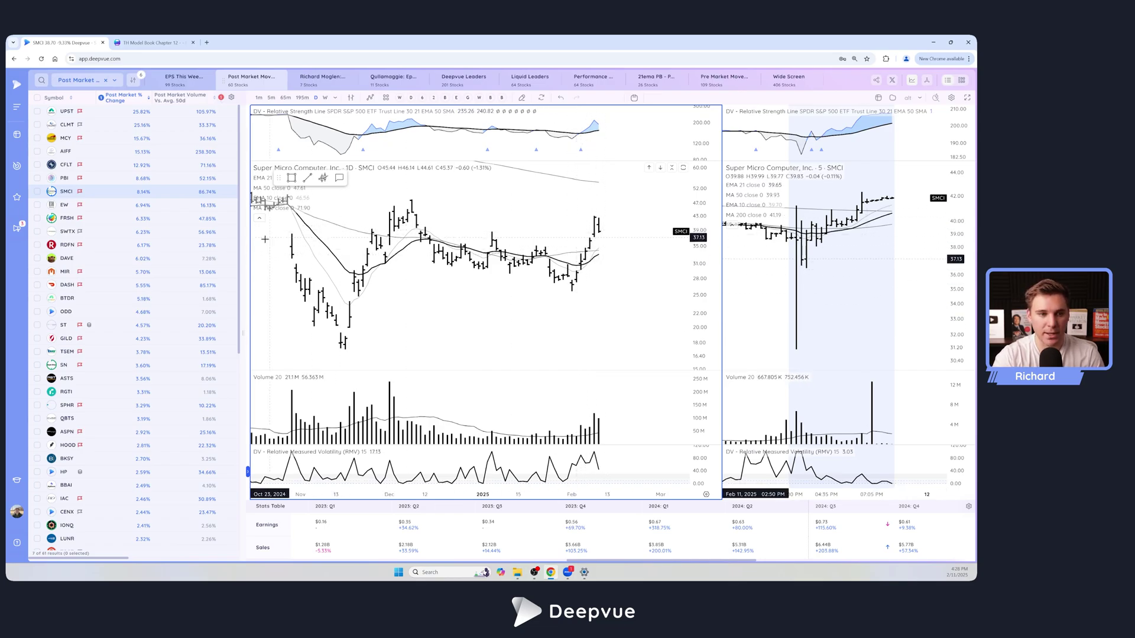
pyautogui.click(211, 220)
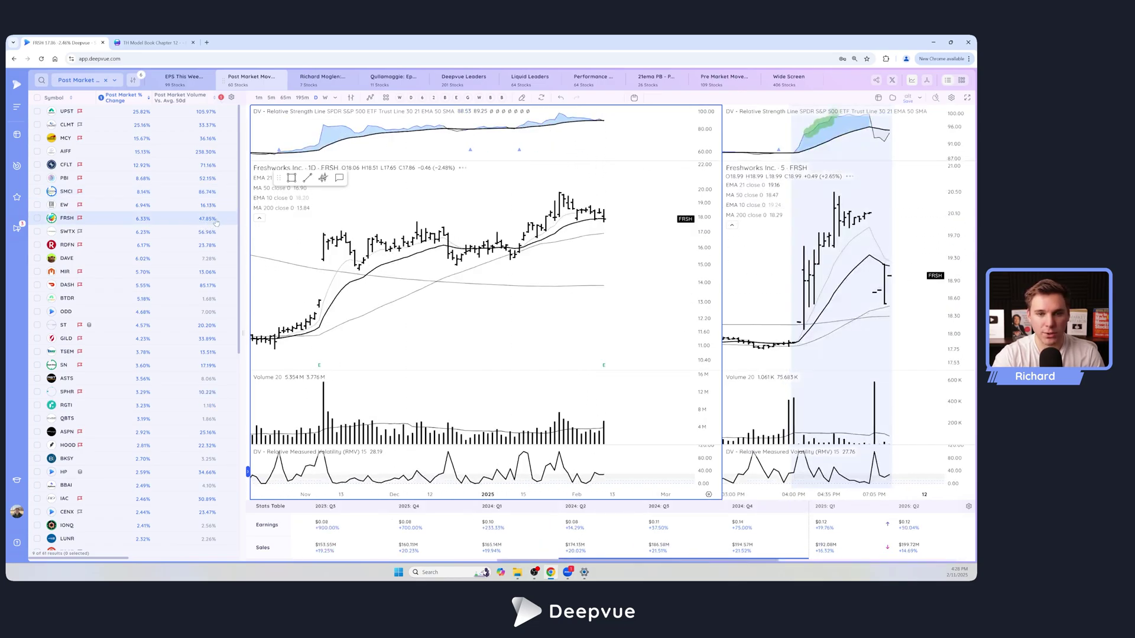
pyautogui.click(214, 233)
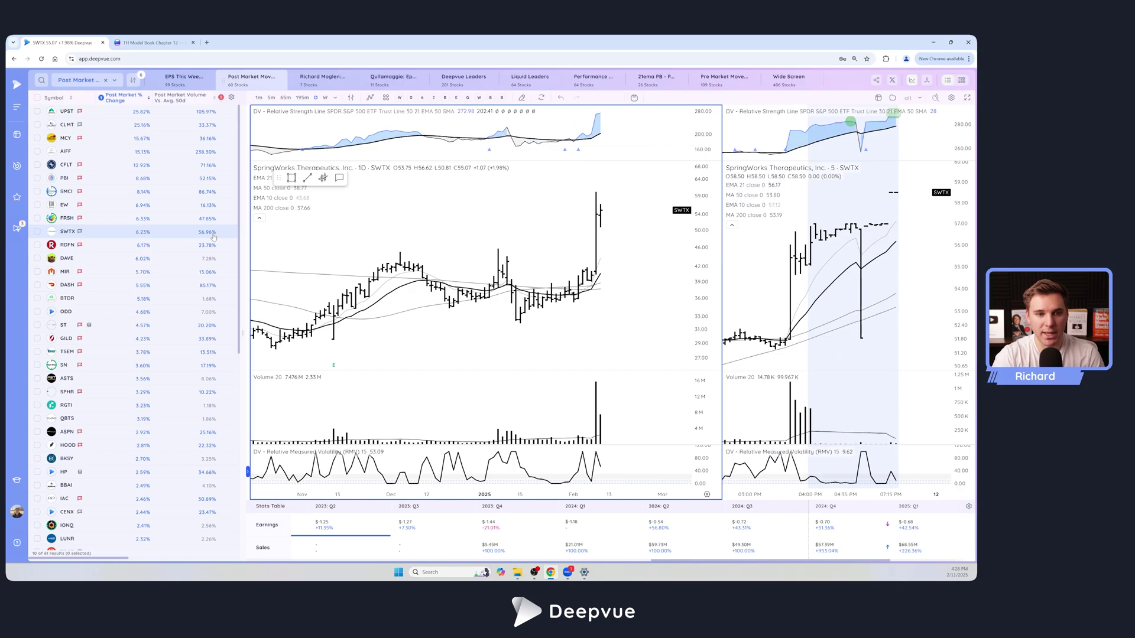
pyautogui.click(214, 243)
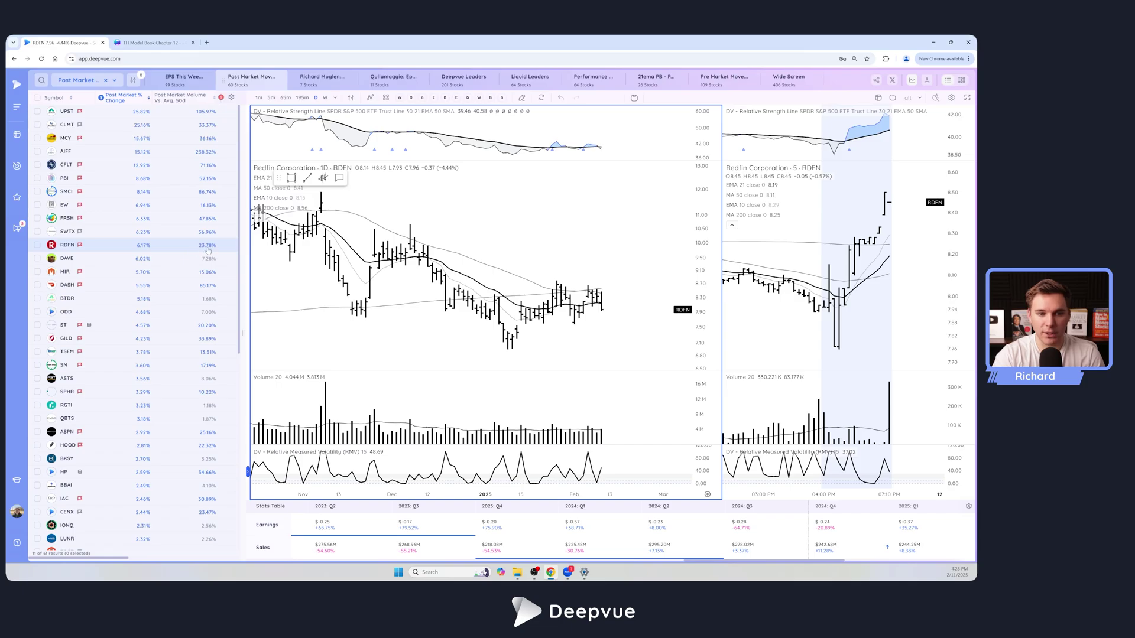
pyautogui.click(208, 262)
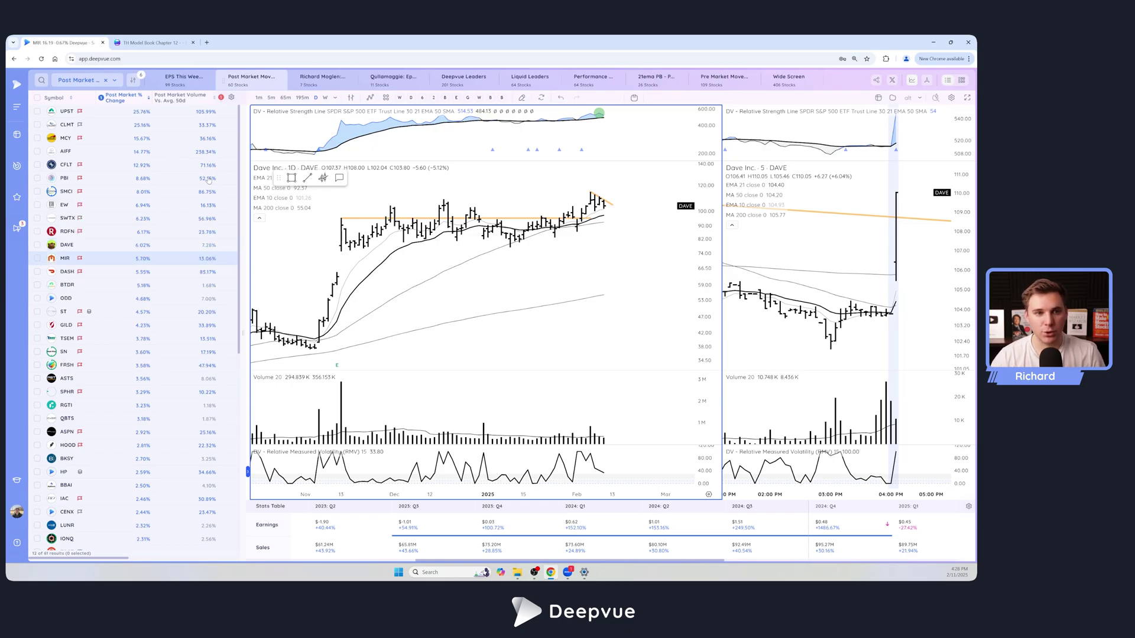
# - Return to UPST, toggle the Stats Table, and inspect its earnings and sales figures
pyautogui.click(162, 113)
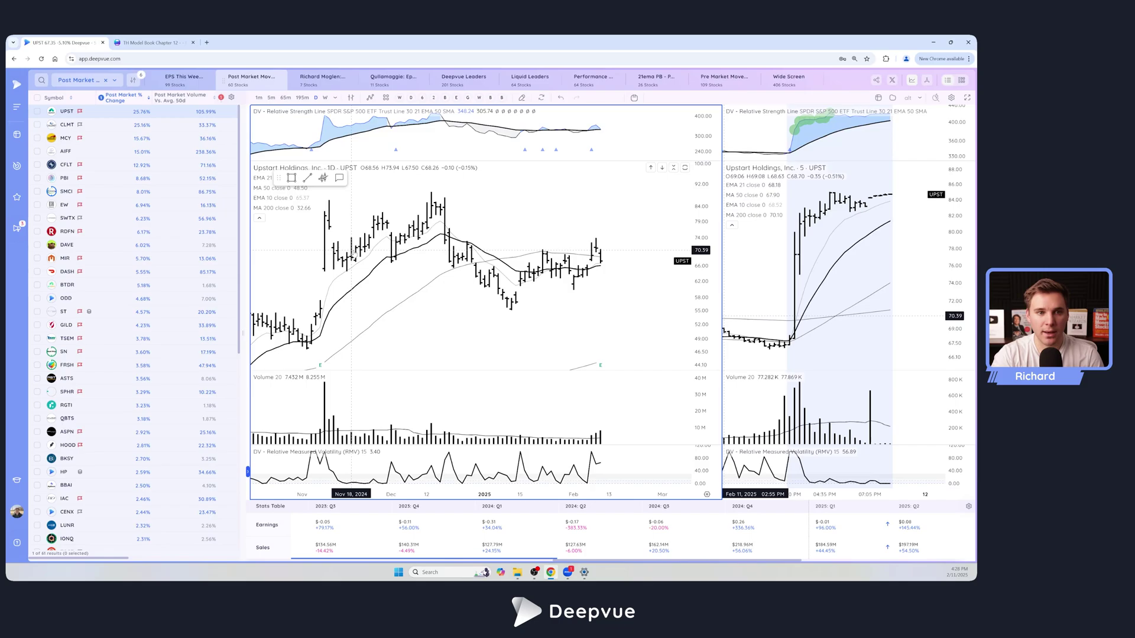
pyautogui.moveTo(746, 530)
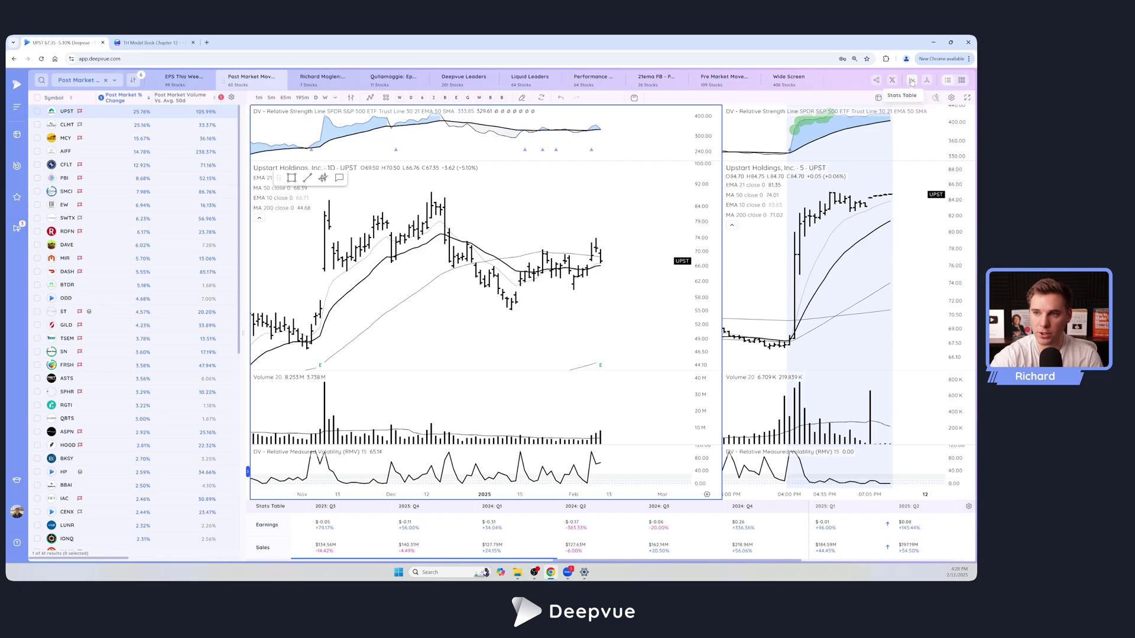
pyautogui.click(910, 82)
pyautogui.click(911, 82)
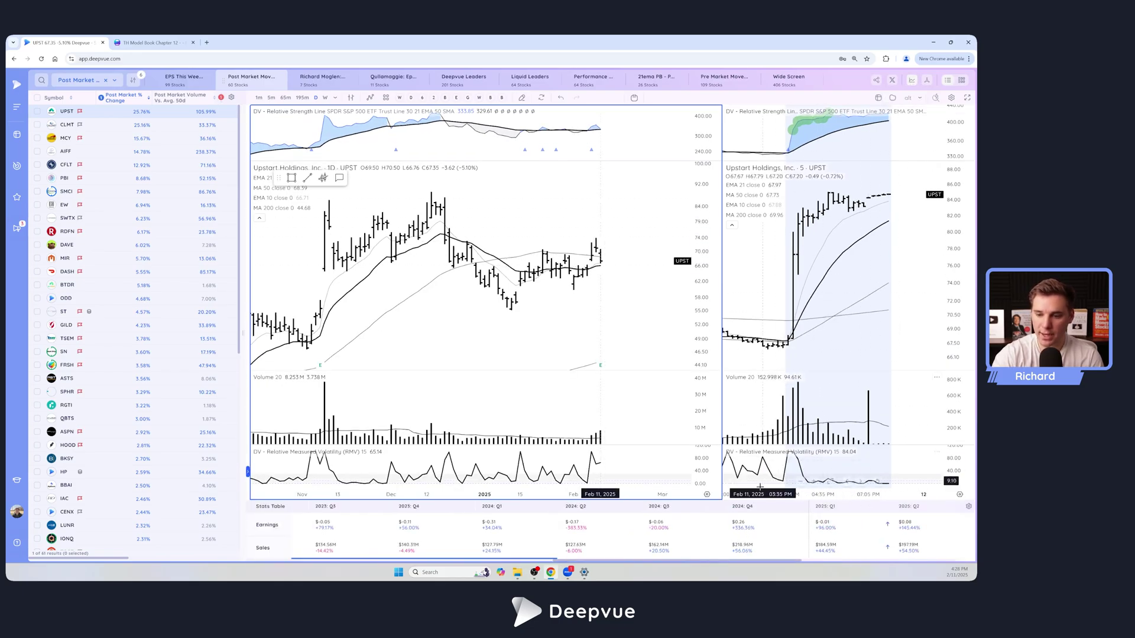
pyautogui.moveTo(744, 533)
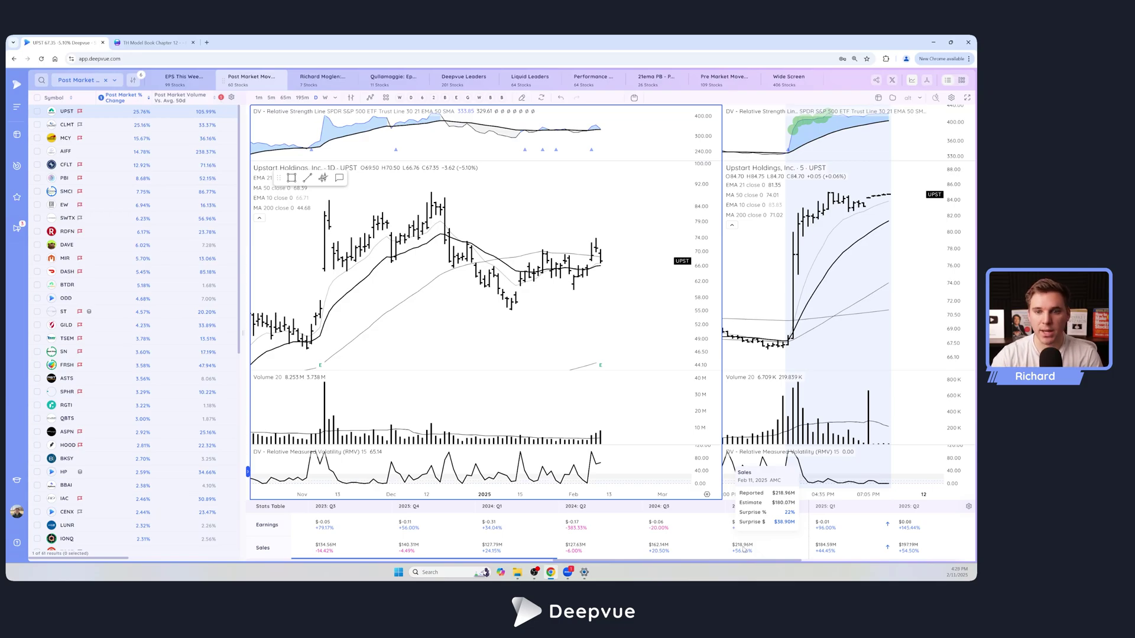
pyautogui.scroll(-5, 594, 310)
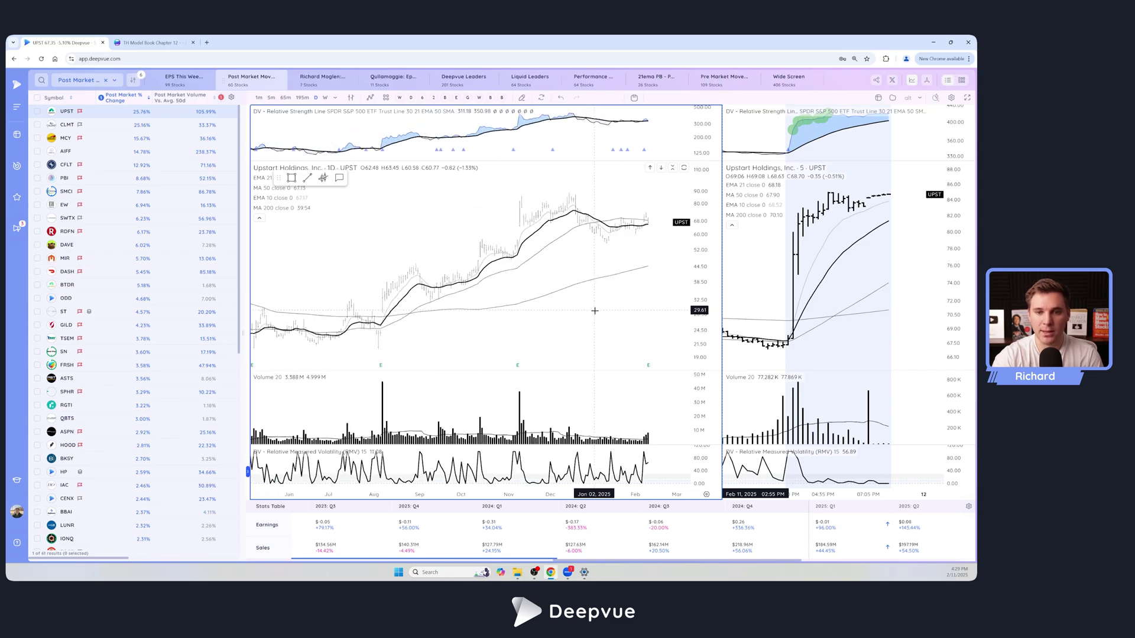
pyautogui.scroll(5, 594, 311)
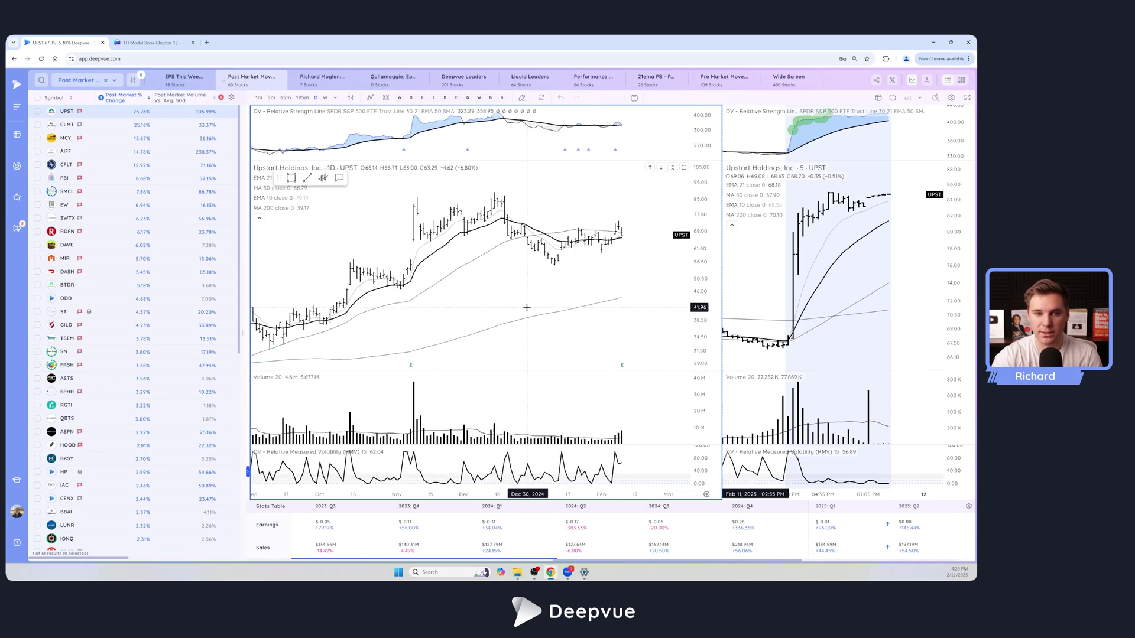
pyautogui.scroll(-8, 527, 307)
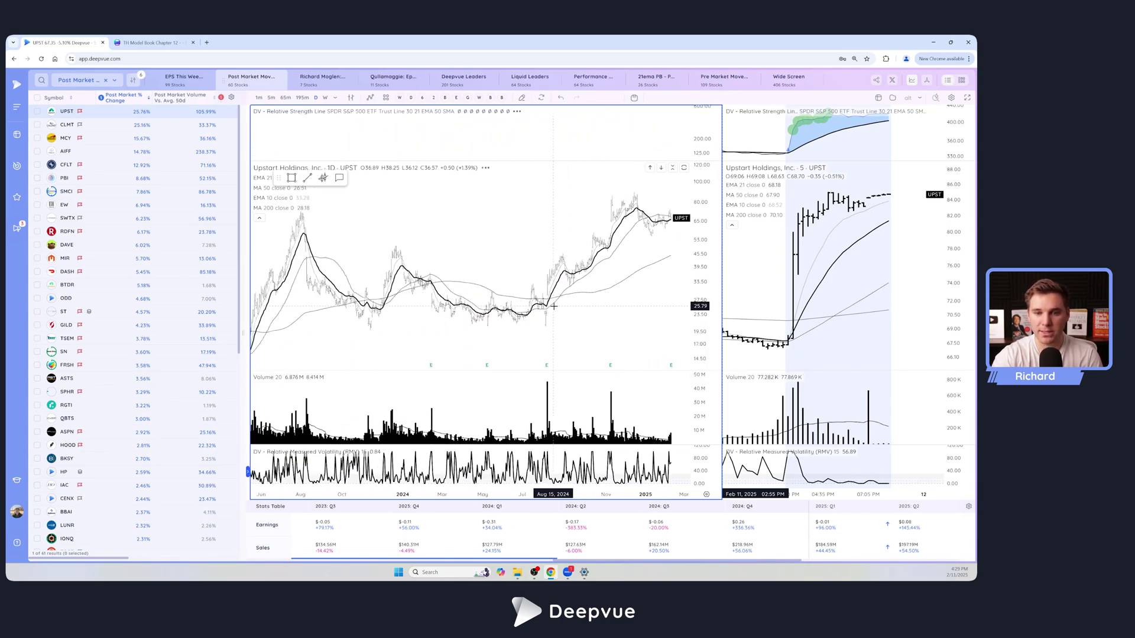
pyautogui.scroll(5, 553, 305)
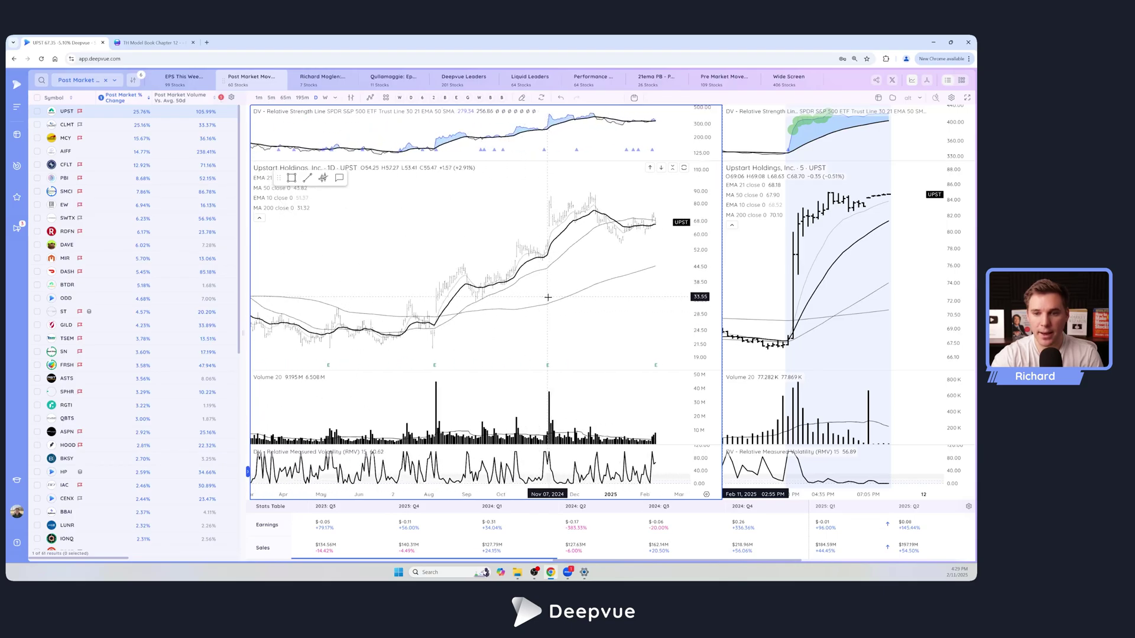
pyautogui.scroll(4, 548, 298)
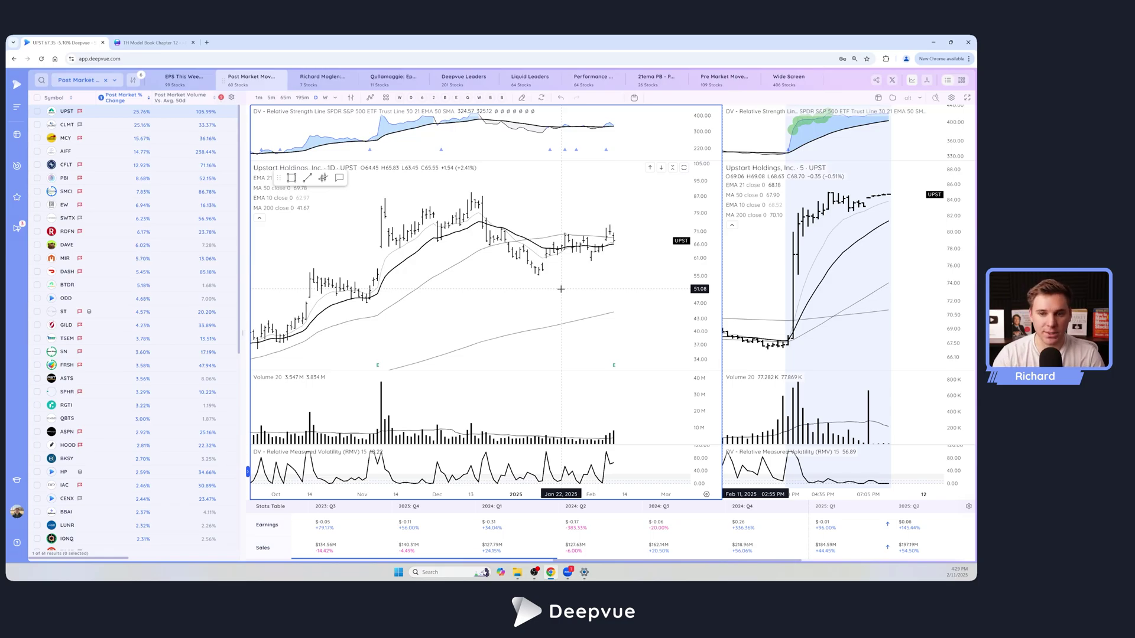
# - Load monday.com (MNDY), zoom its daily chart, and select the orange horizontal level
pyautogui.write('mndy')
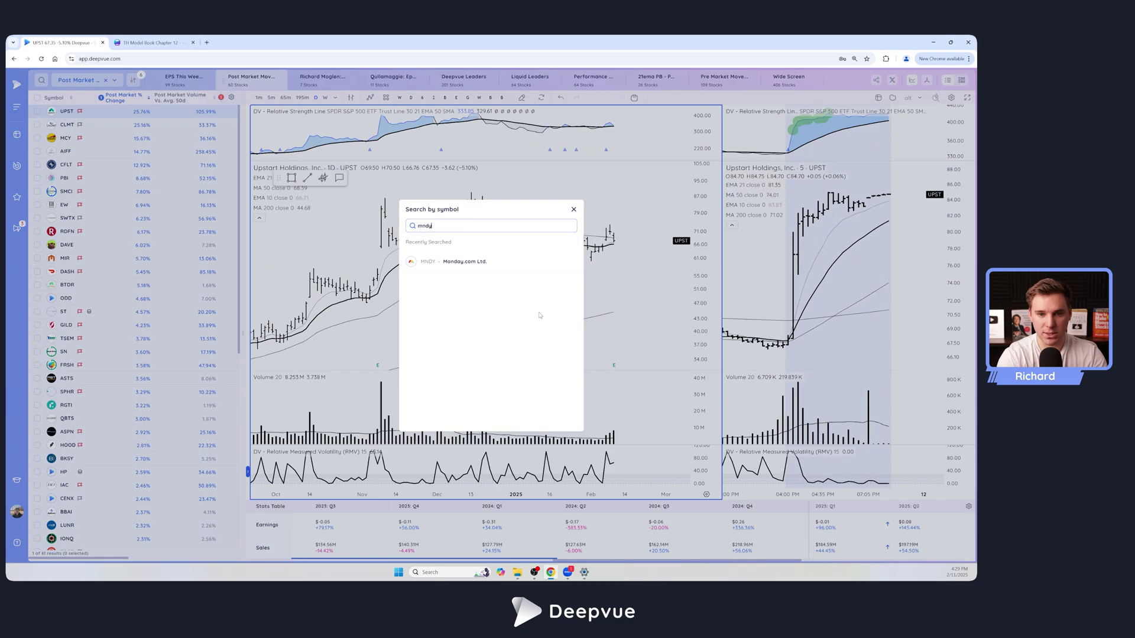
pyautogui.press('Return')
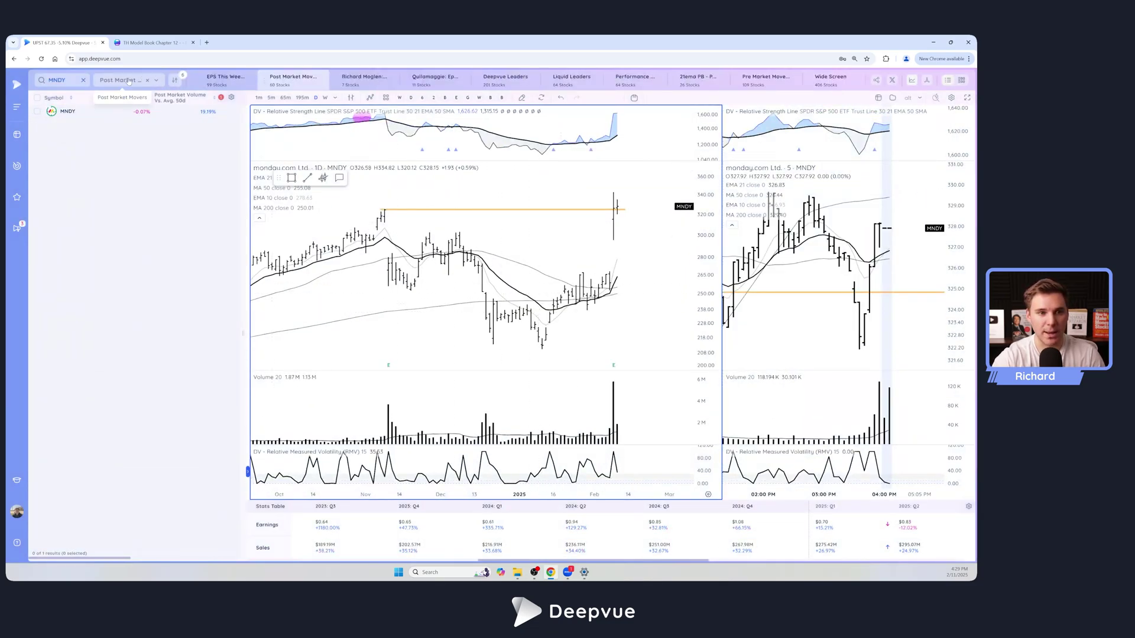
pyautogui.scroll(3, 566, 243)
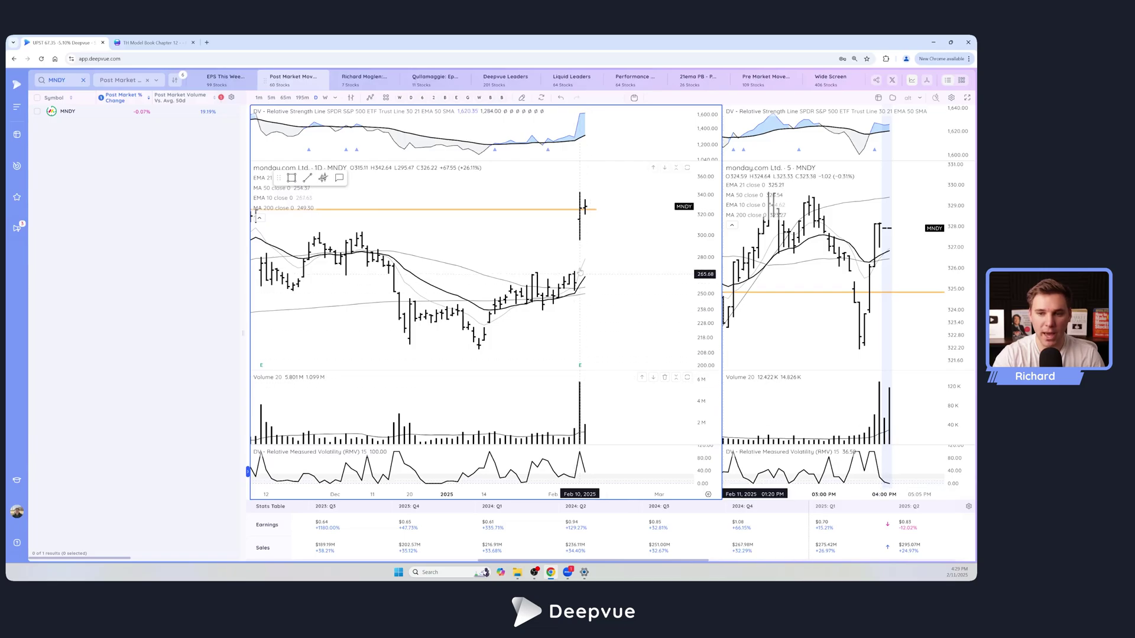
pyautogui.scroll(-3, 584, 204)
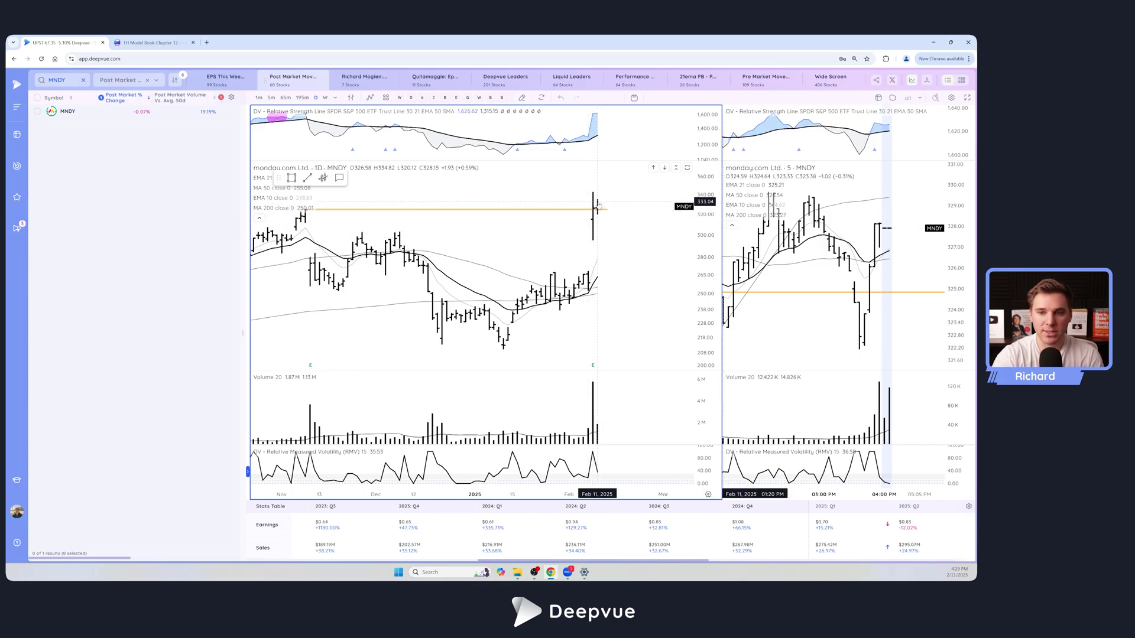
pyautogui.scroll(-2, 598, 205)
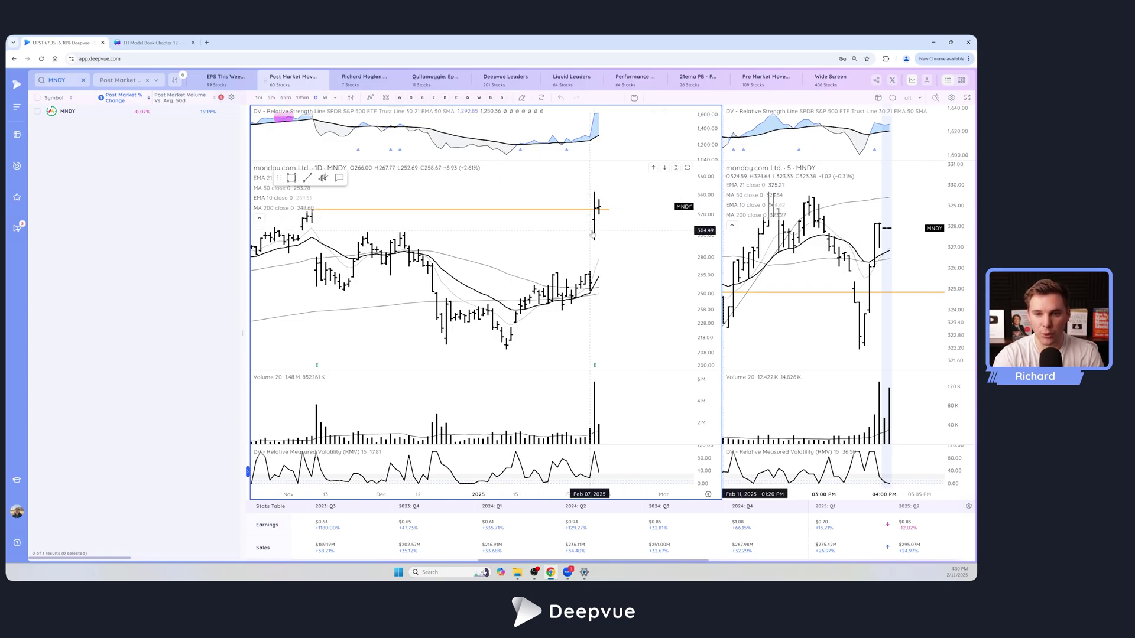
pyautogui.click(596, 210)
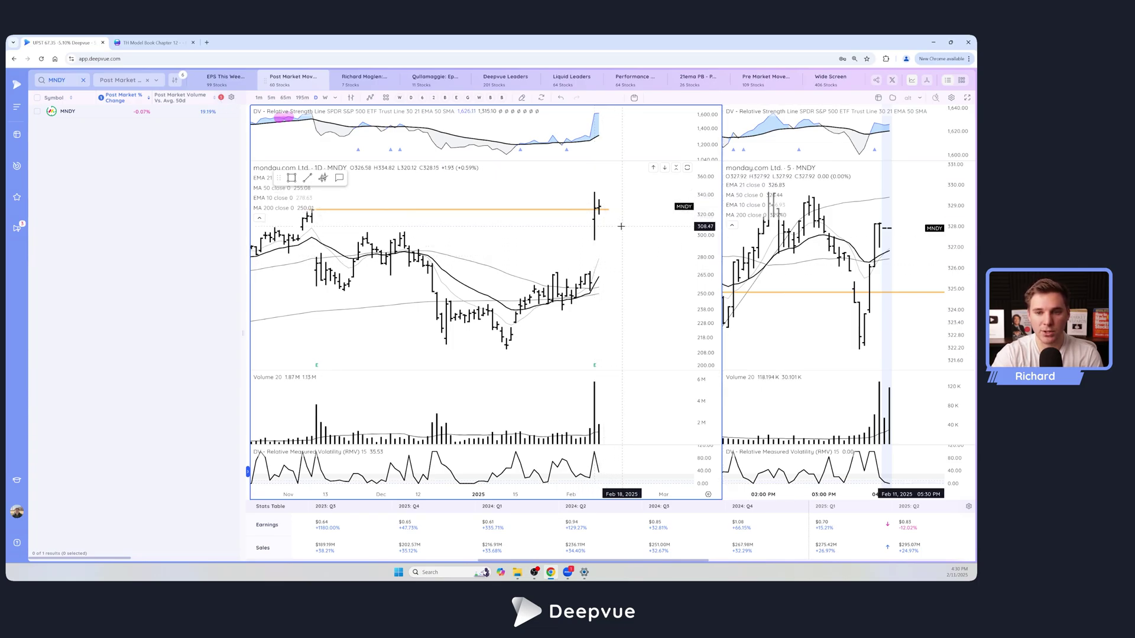
# - Load the Twilio (TWLO) daily chart and zoom in and out on its price action
pyautogui.write('TWLO')
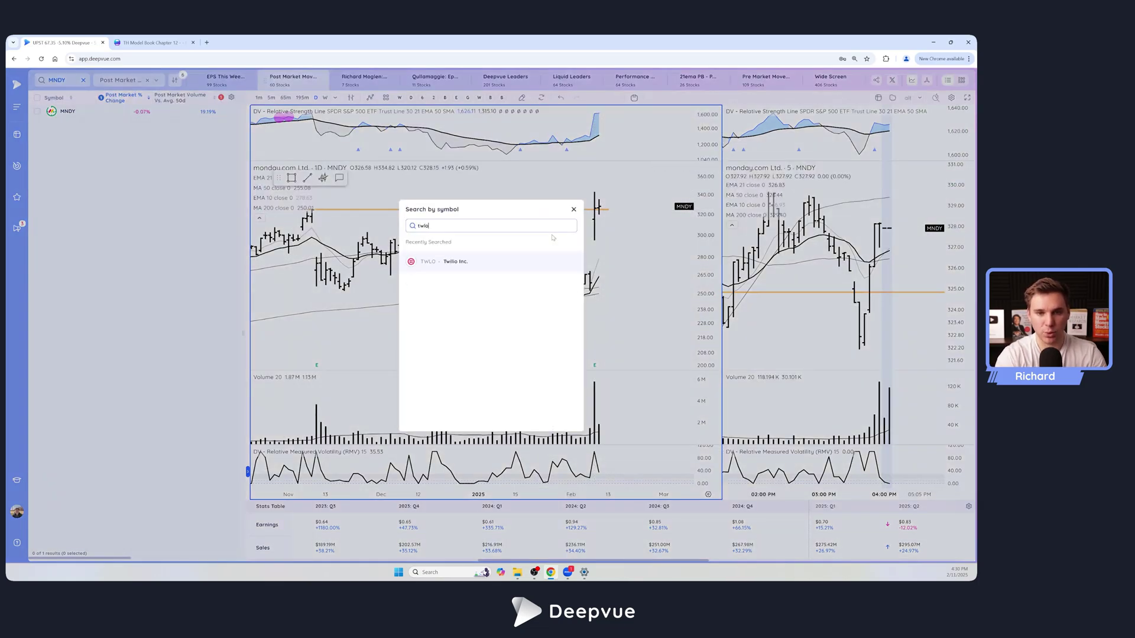
pyautogui.press('Return')
pyautogui.hscroll(-5, 564, 240)
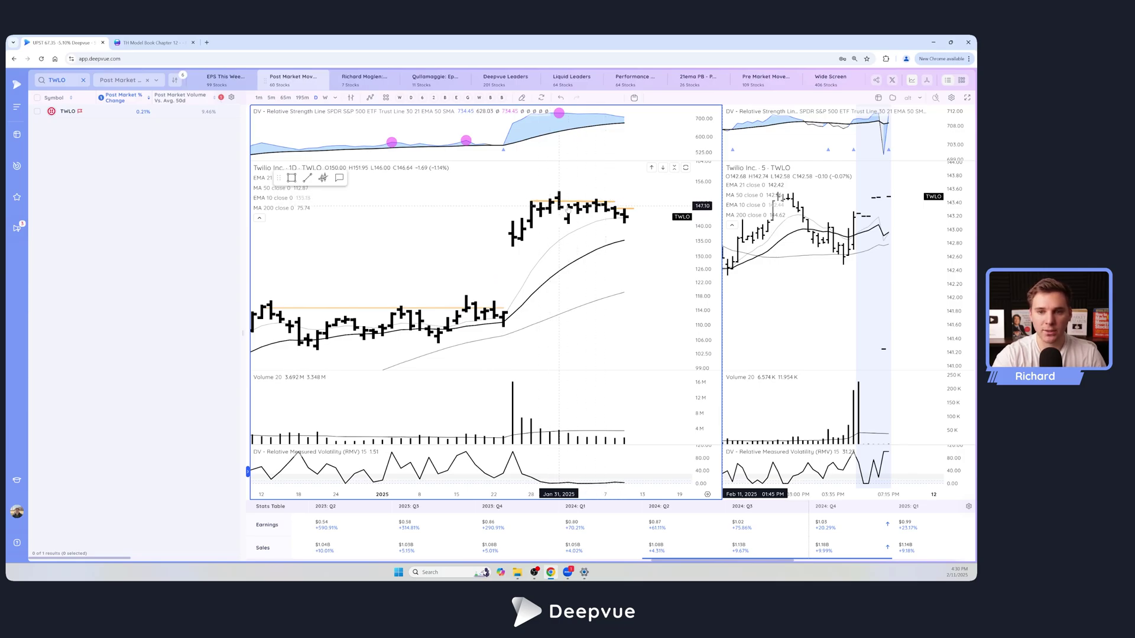
pyautogui.hscroll(-3, 609, 207)
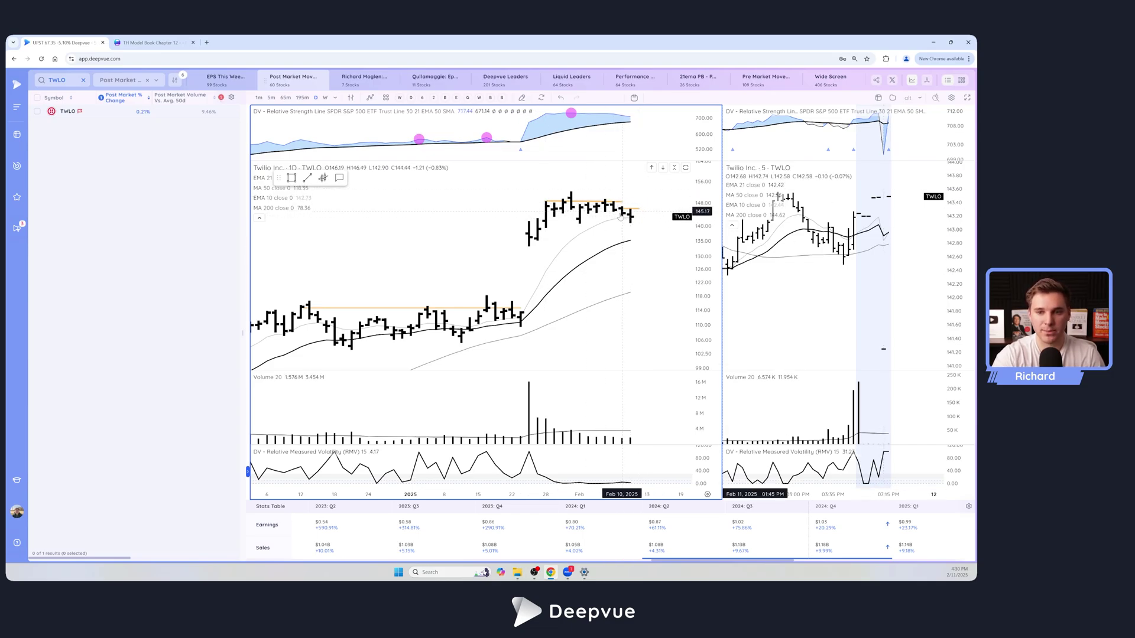
pyautogui.scroll(-2, 620, 218)
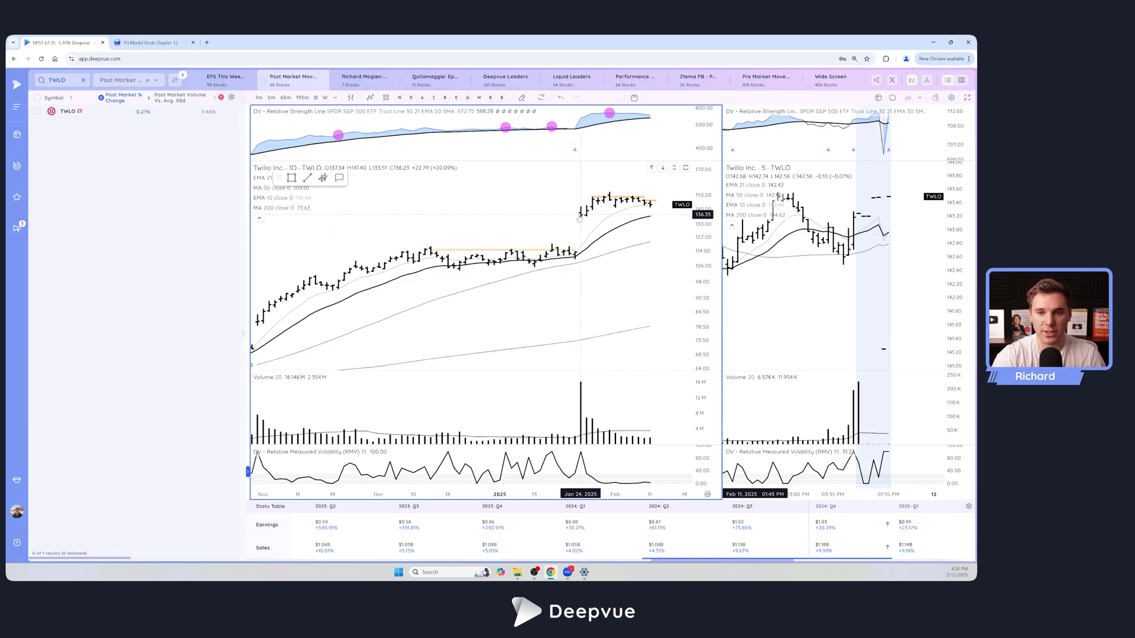
pyautogui.scroll(1, 579, 218)
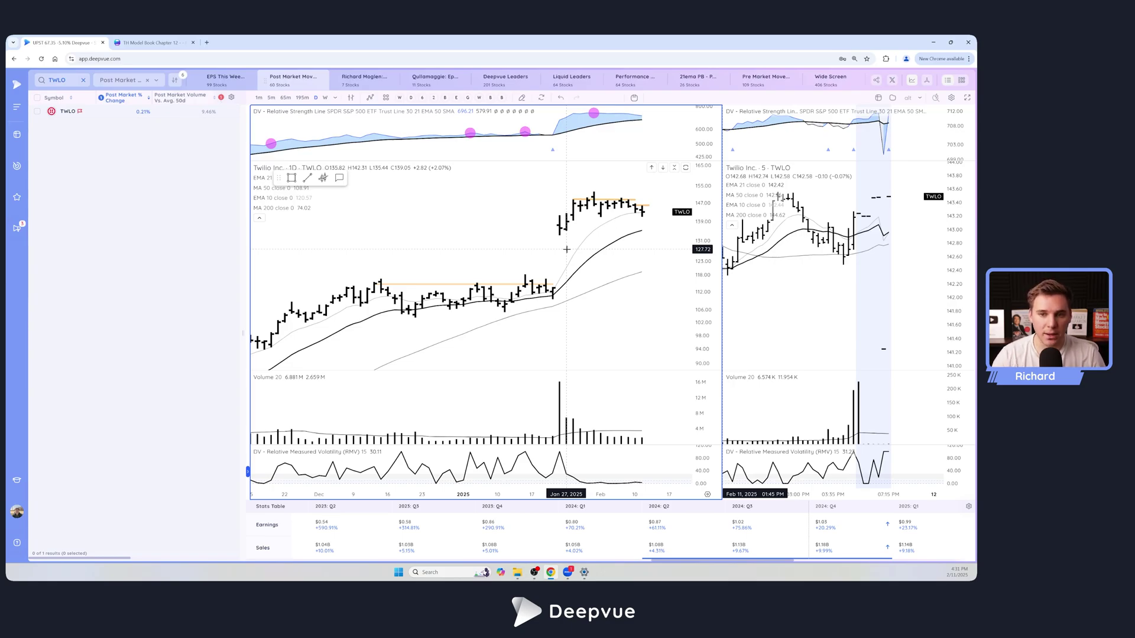
pyautogui.scroll(2, 566, 283)
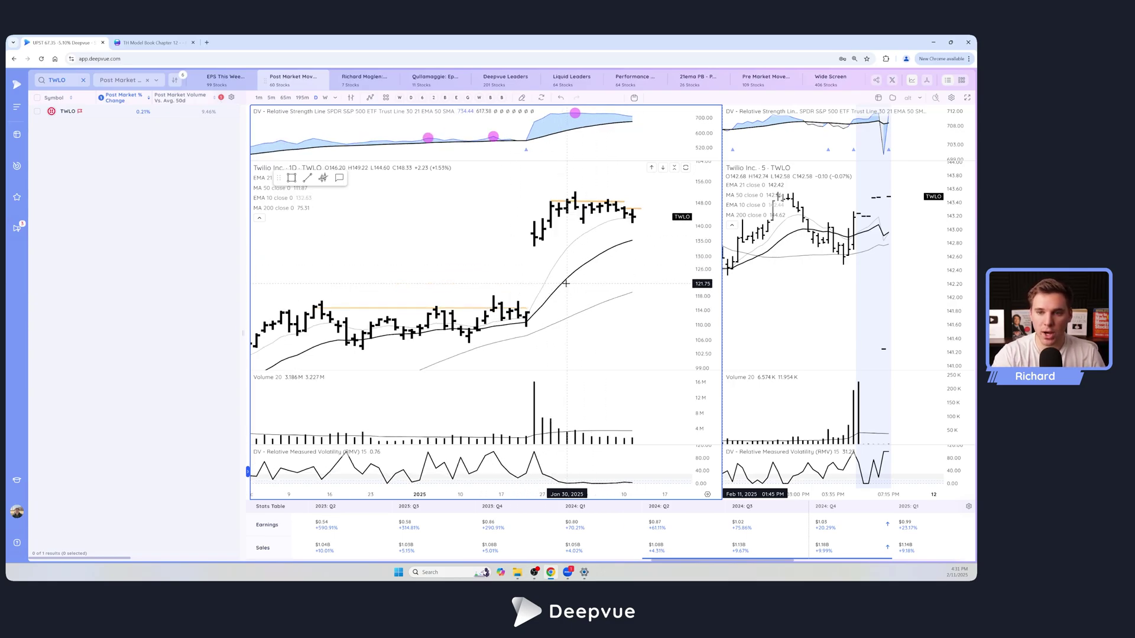
pyautogui.scroll(1, 532, 269)
# - Load the Affirm (AFRM) chart, correcting the misspelled ticker 'affrm' to AFRM
pyautogui.write('affrm')
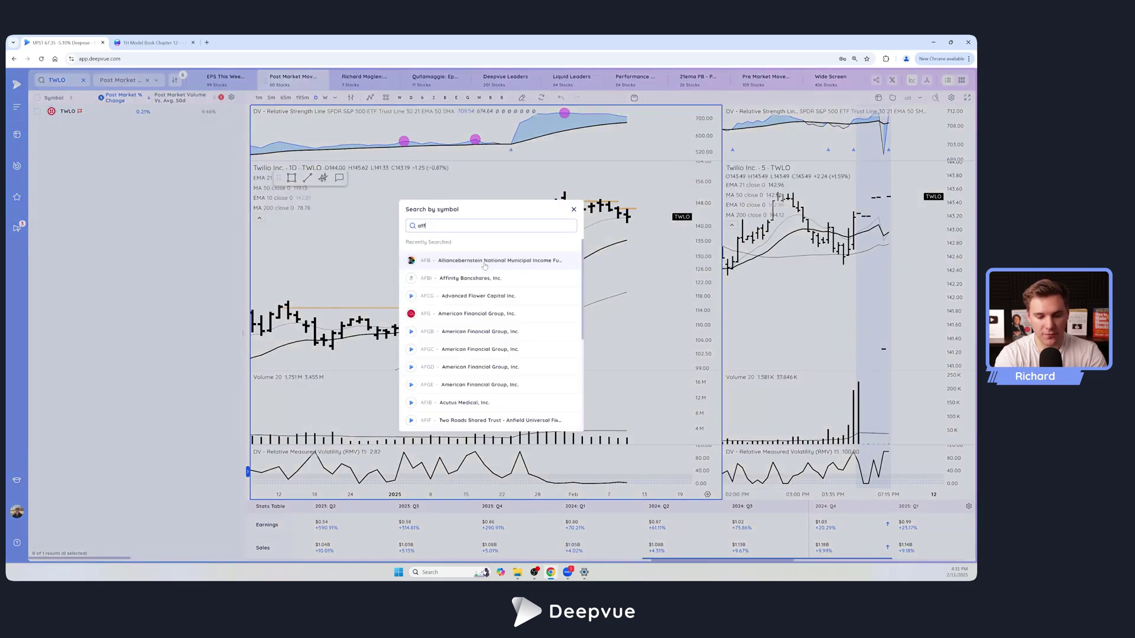
pyautogui.press('BackSpace')
pyautogui.write('r')
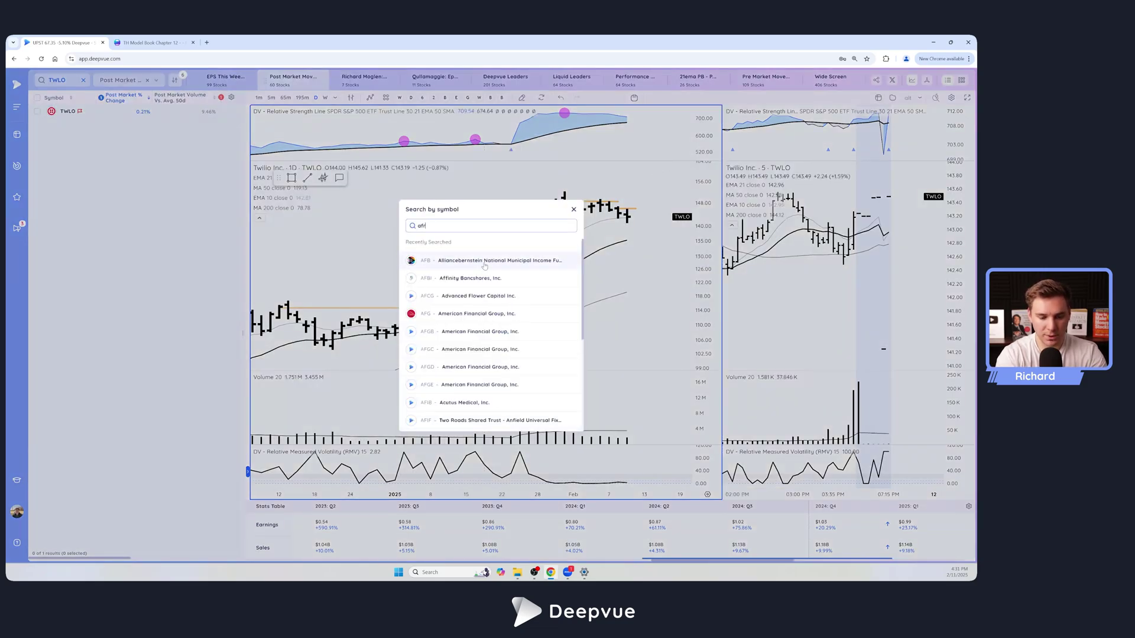
pyautogui.write('m')
pyautogui.press('Return')
pyautogui.scroll(-2, 581, 237)
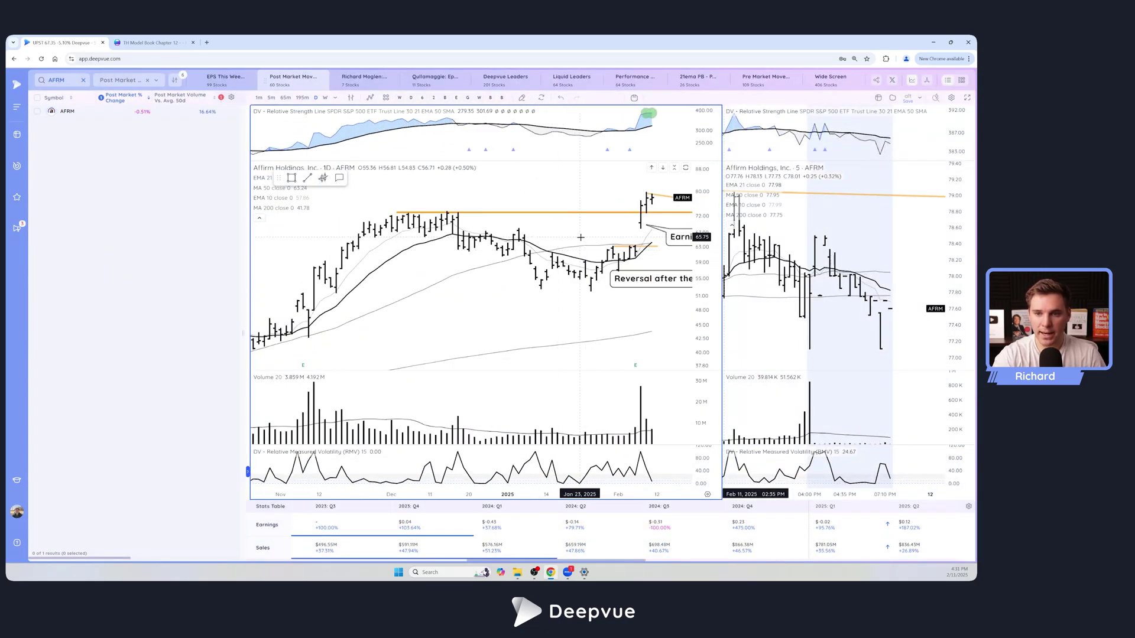
pyautogui.scroll(3, 580, 237)
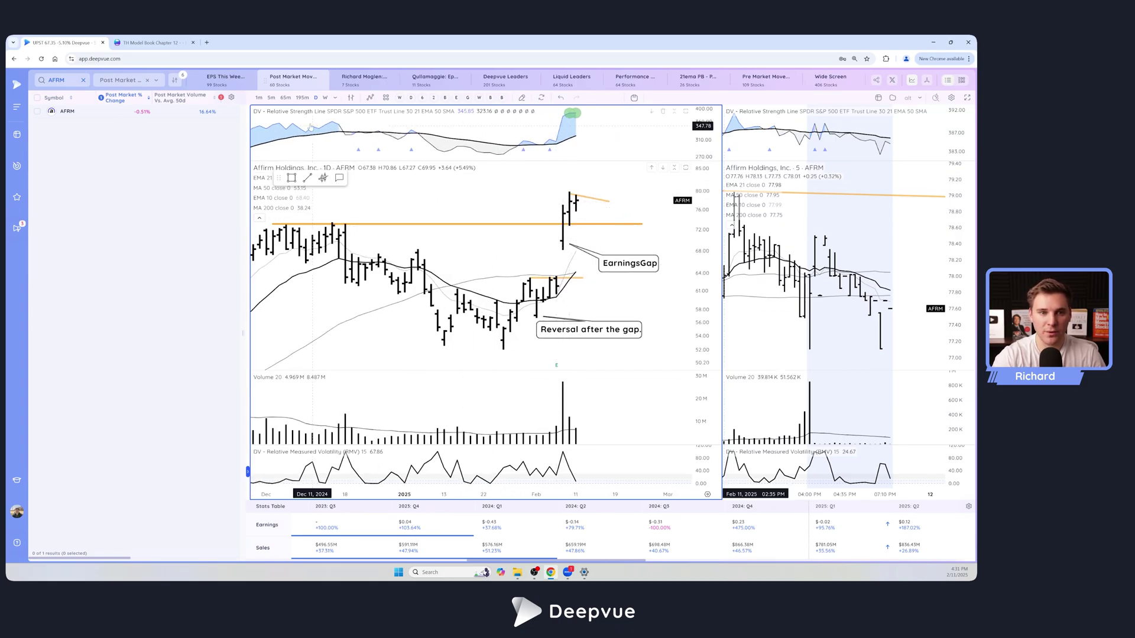
# - Show AFRM as a single 5-minute chart limited to regular trading hours
pyautogui.click(270, 97)
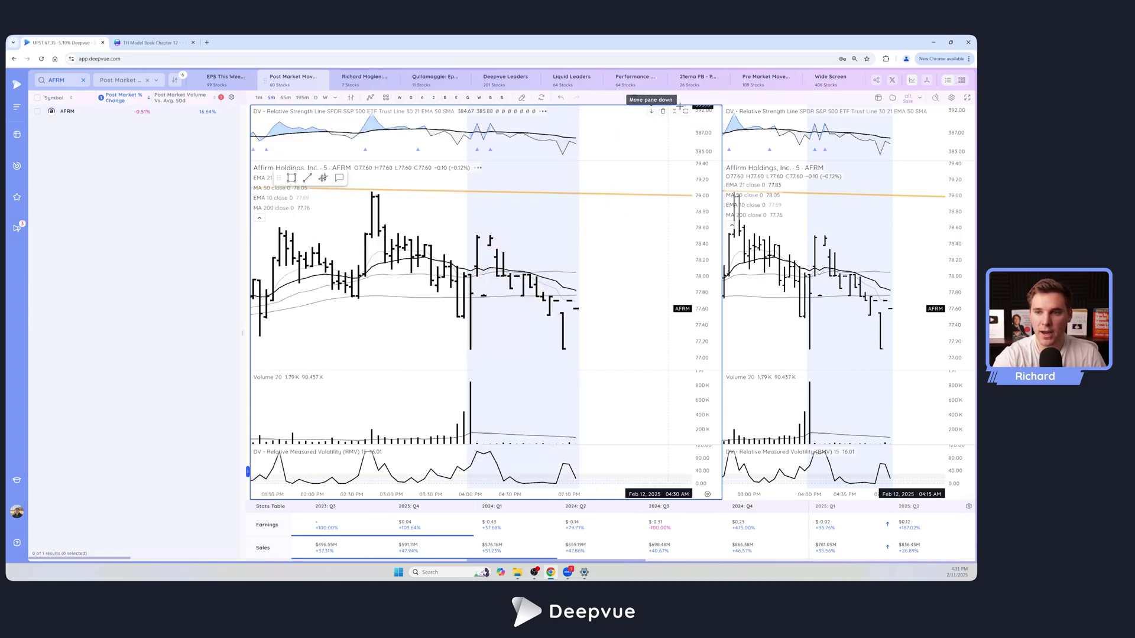
pyautogui.click(877, 97)
pyautogui.click(845, 117)
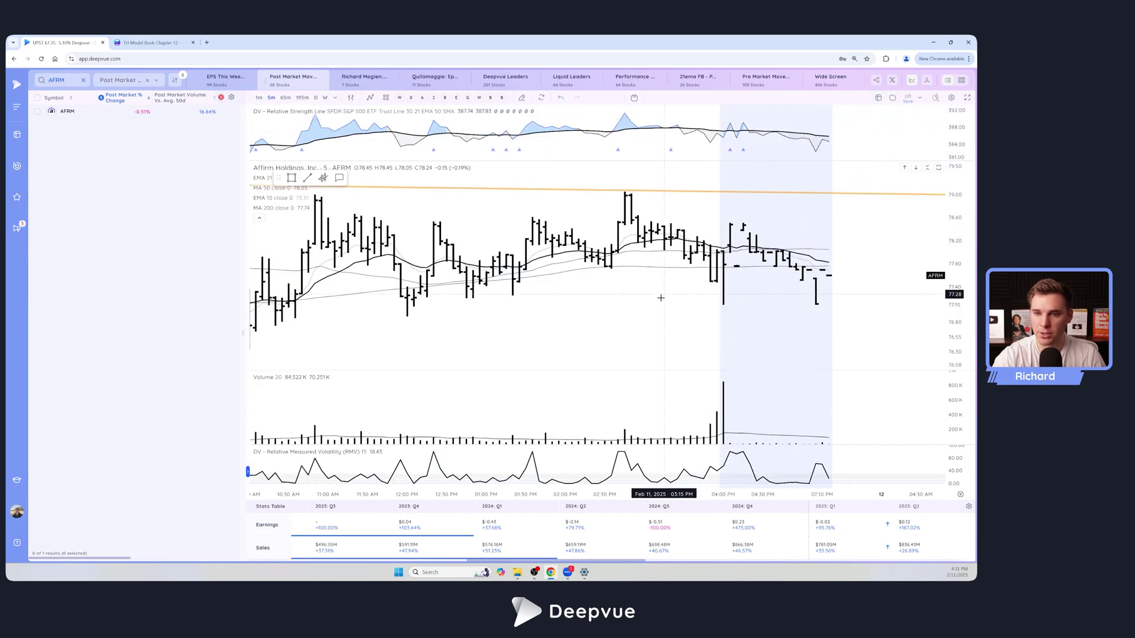
pyautogui.scroll(-2, 639, 303)
pyautogui.rightClick(639, 305)
pyautogui.click(670, 471)
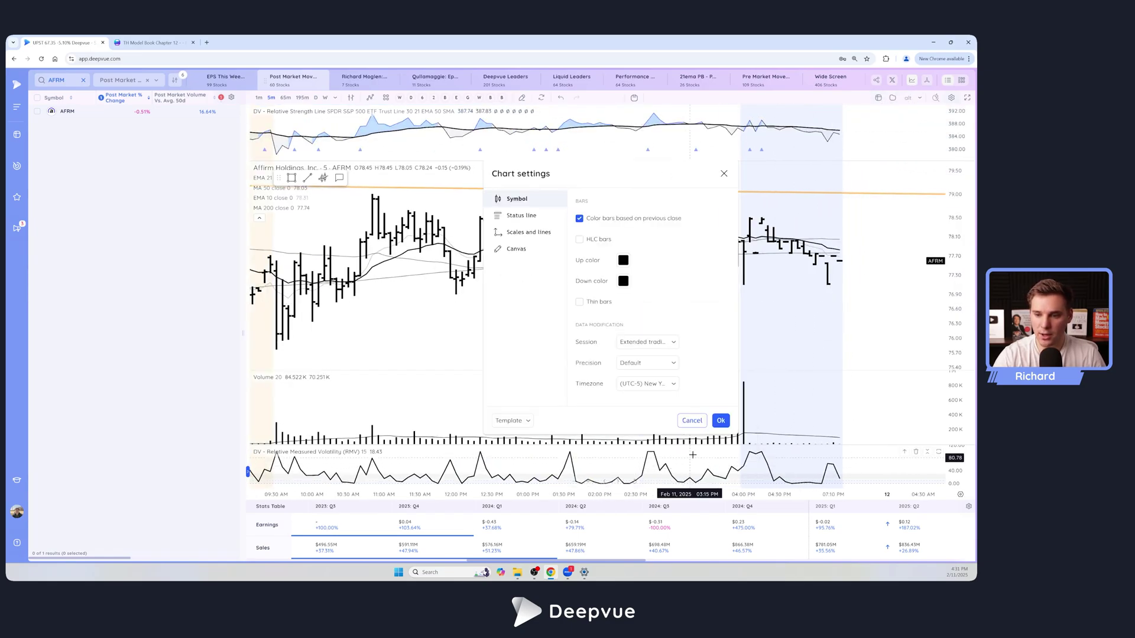
pyautogui.click(647, 341)
pyautogui.click(648, 373)
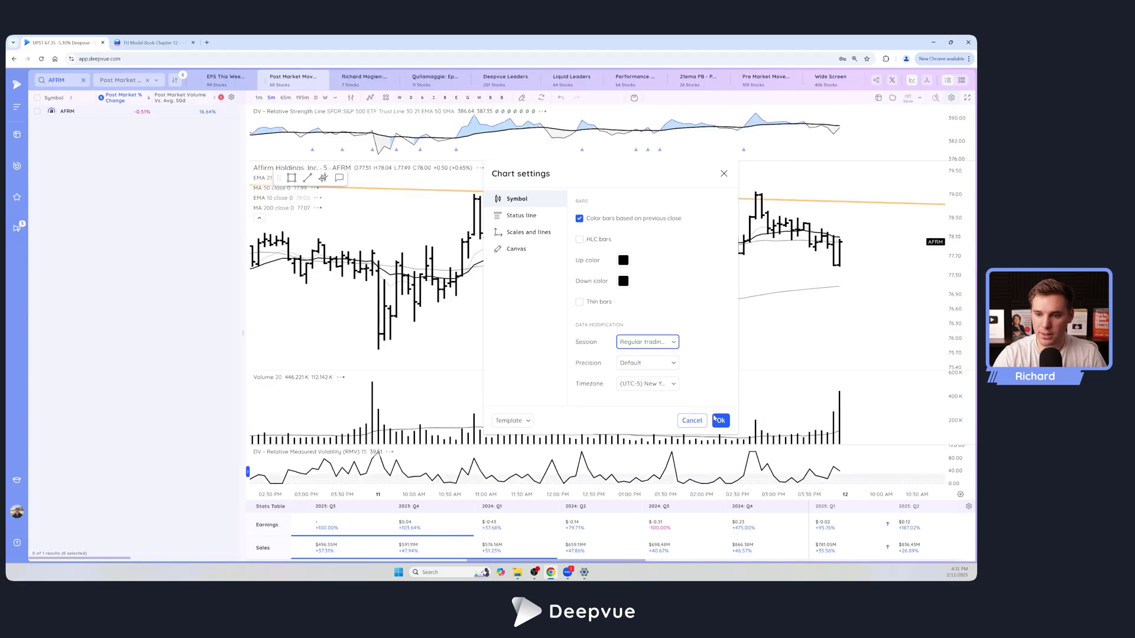
pyautogui.click(720, 420)
# - Switch AFRM back to daily bars and zoom to its earnings-gap annotations
pyautogui.scroll(2, 650, 313)
pyautogui.scroll(3, 651, 313)
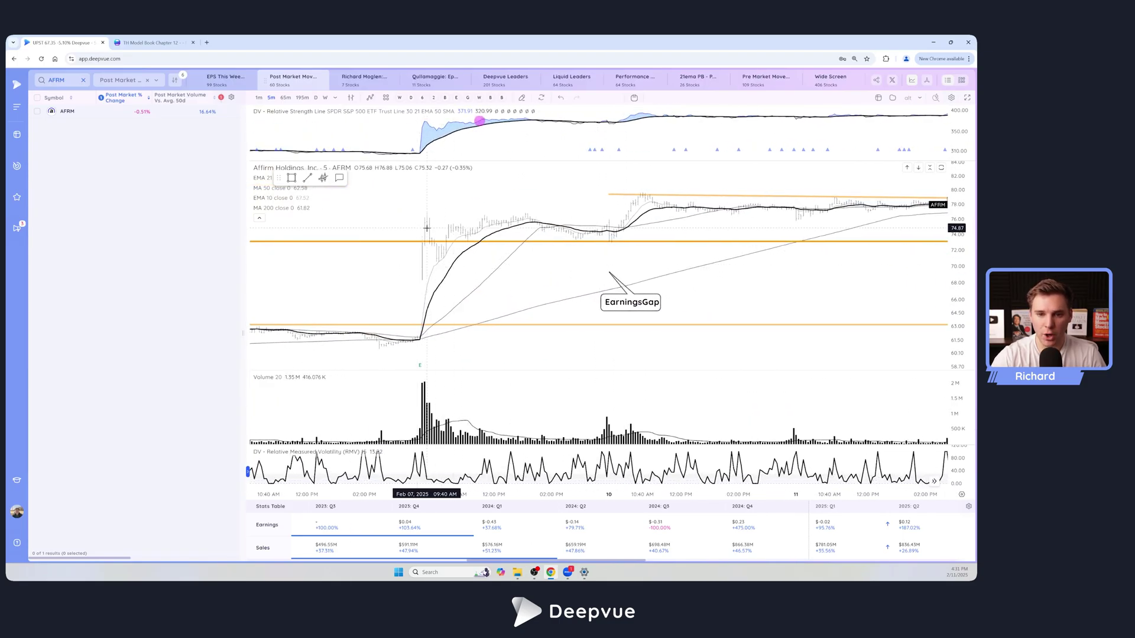
pyautogui.scroll(1, 680, 228)
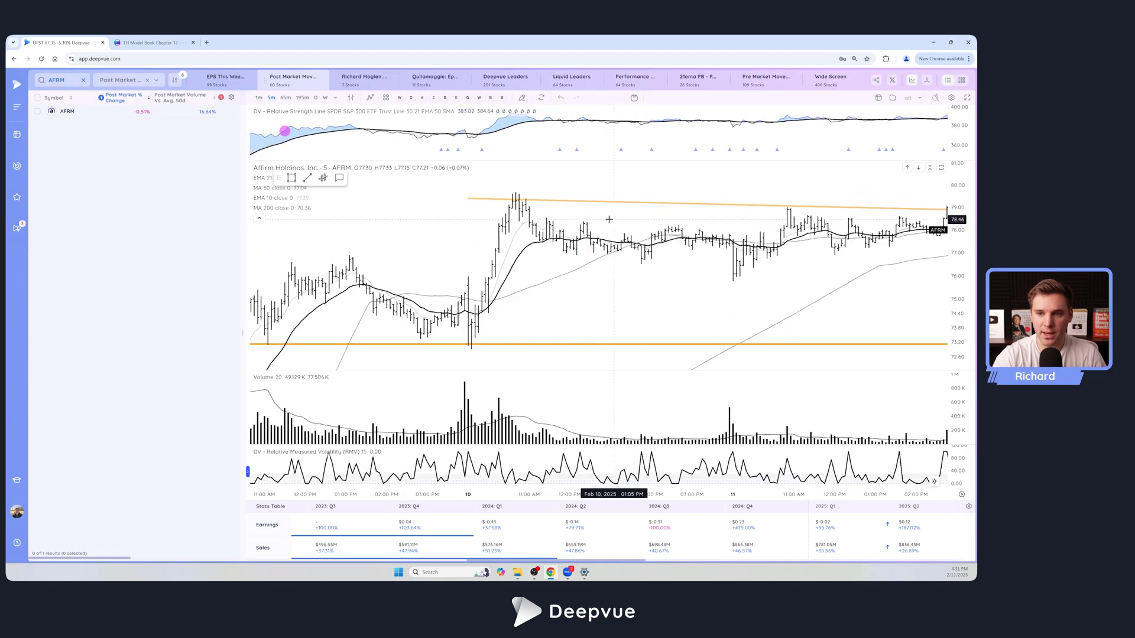
pyautogui.hscroll(5, 736, 232)
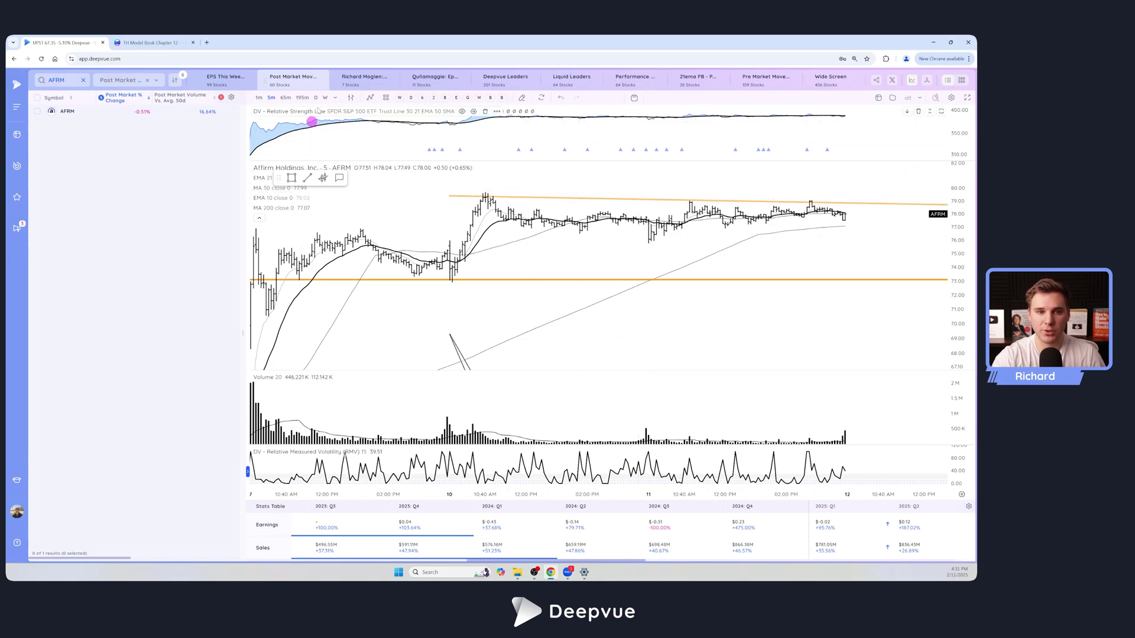
pyautogui.click(315, 97)
pyautogui.scroll(5, 616, 222)
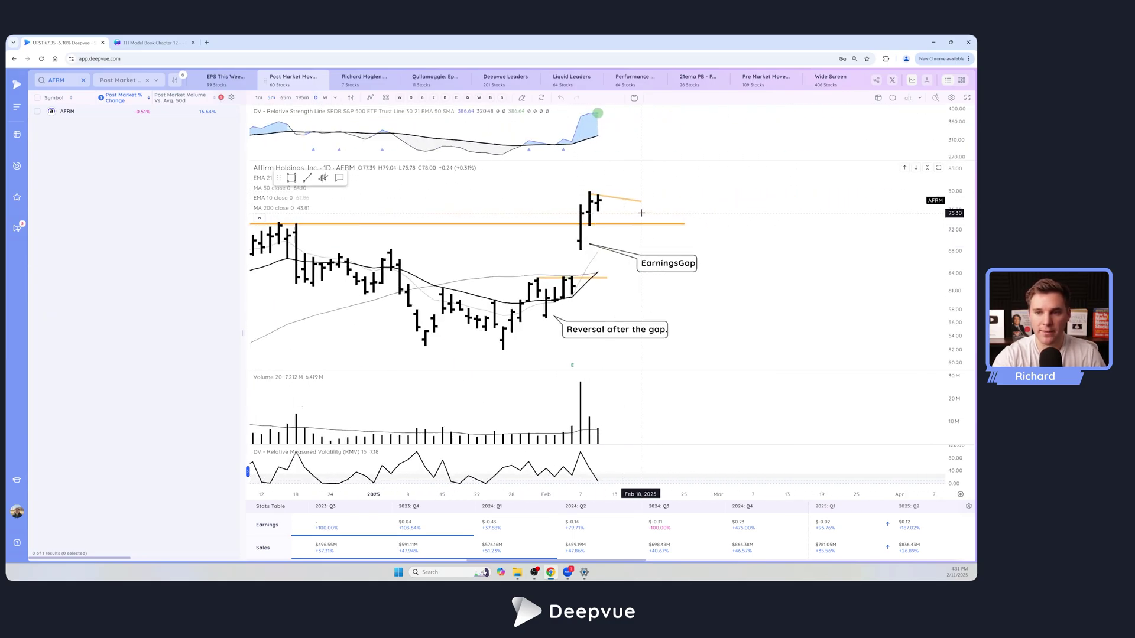
pyautogui.scroll(-3, 601, 208)
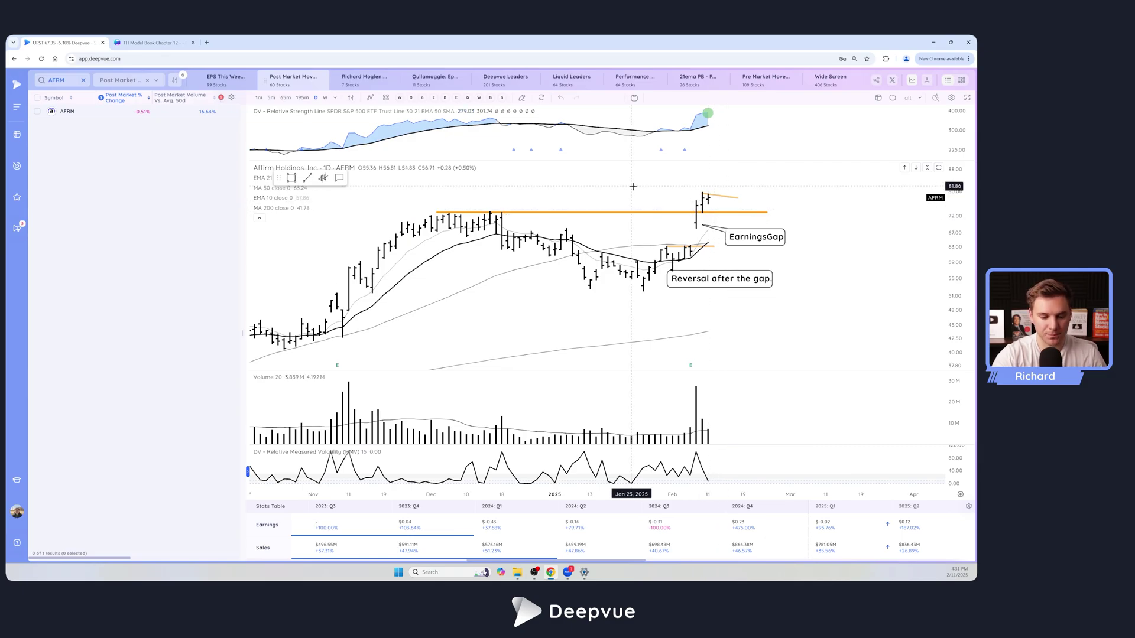
# - Load the Pinterest (PINS) daily chart, zoom, and pan back to earlier dates
pyautogui.write('PINS')
pyautogui.press('Return')
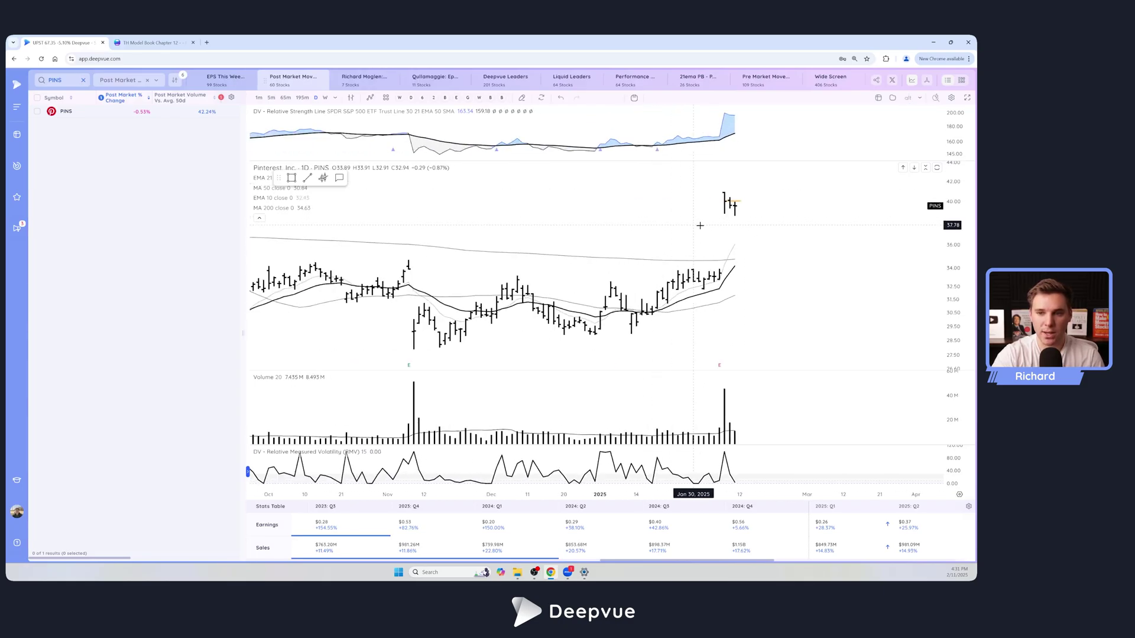
pyautogui.scroll(-10, 700, 226)
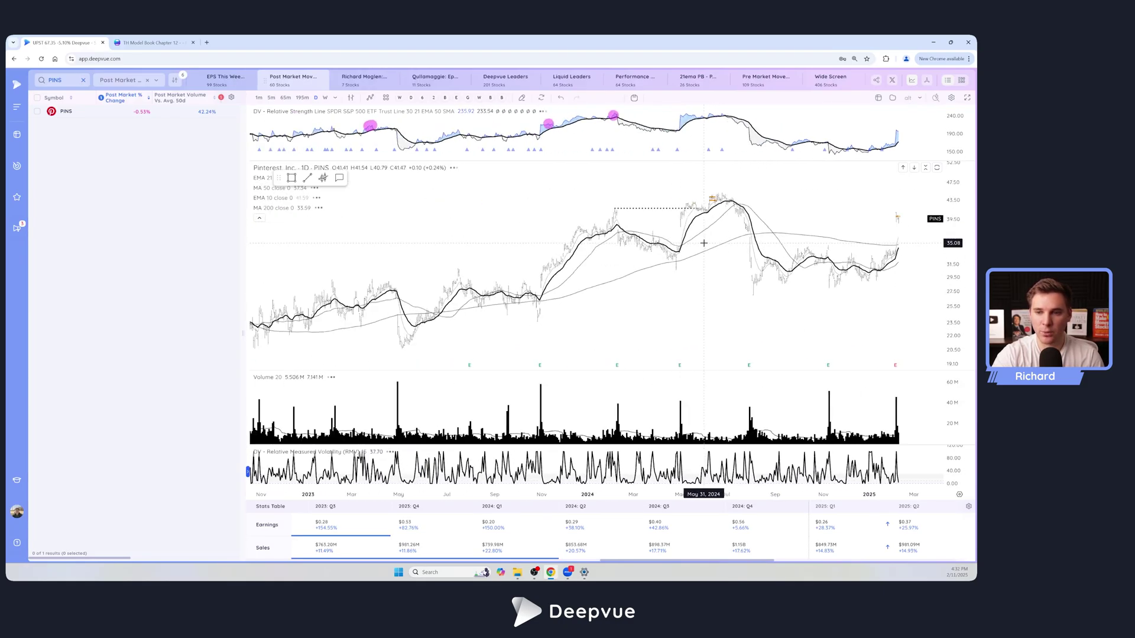
pyautogui.scroll(-8, 703, 243)
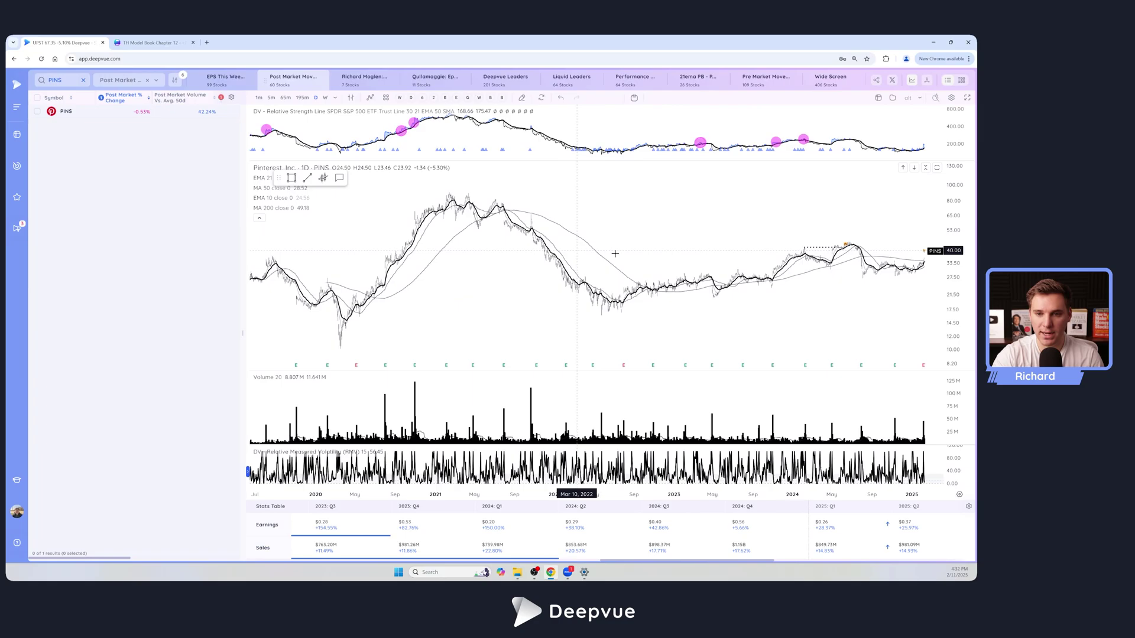
pyautogui.scroll(8, 615, 253)
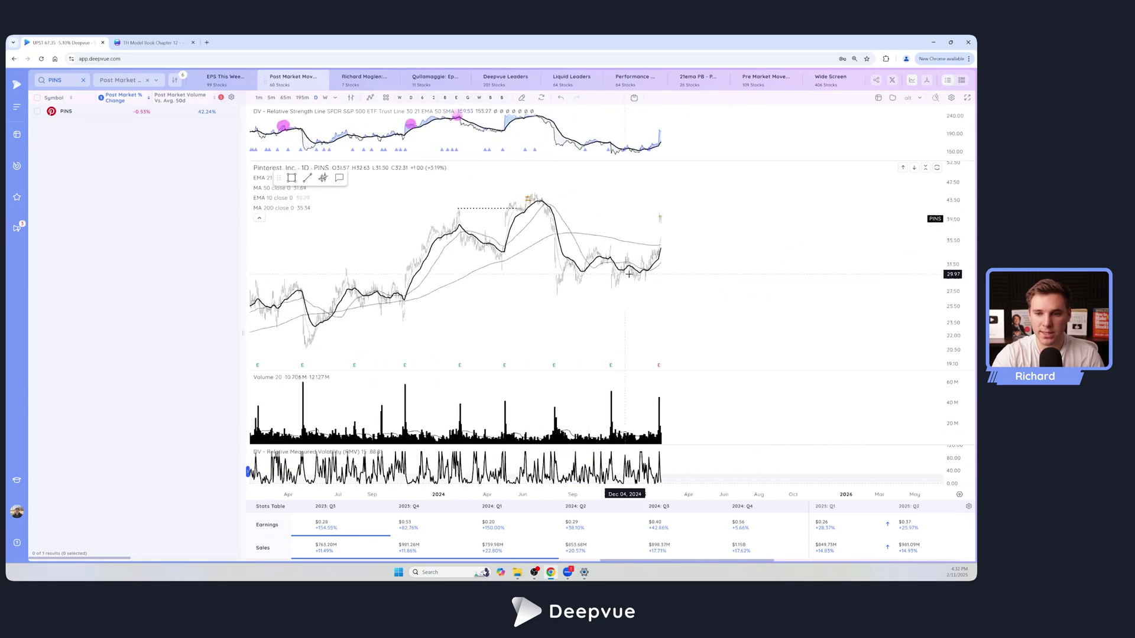
pyautogui.scroll(5, 629, 274)
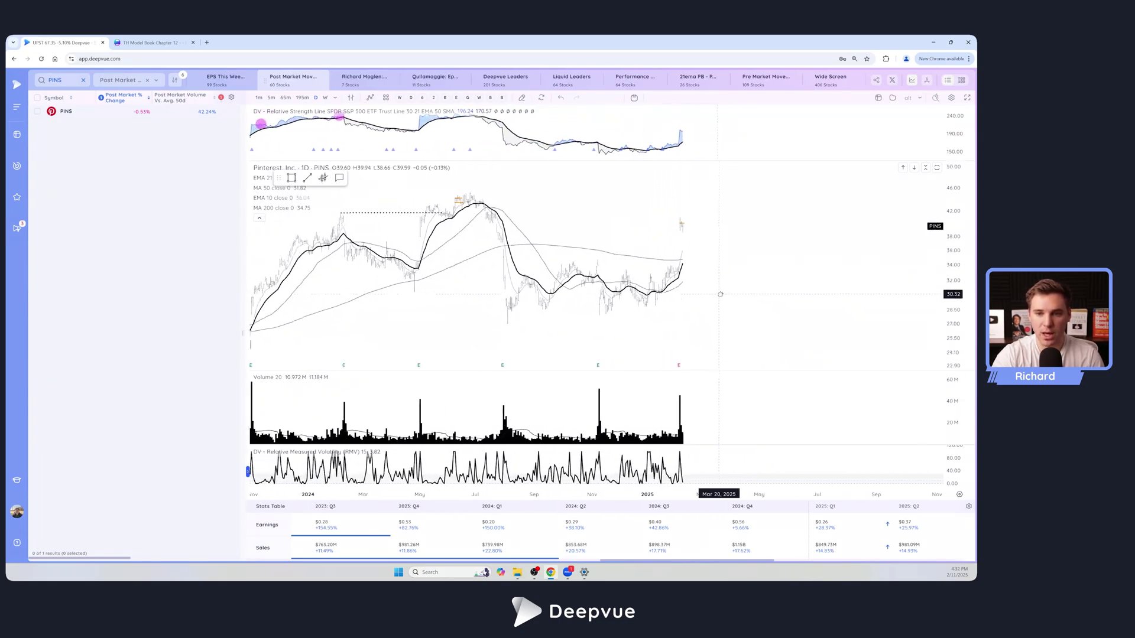
pyautogui.scroll(6, 666, 261)
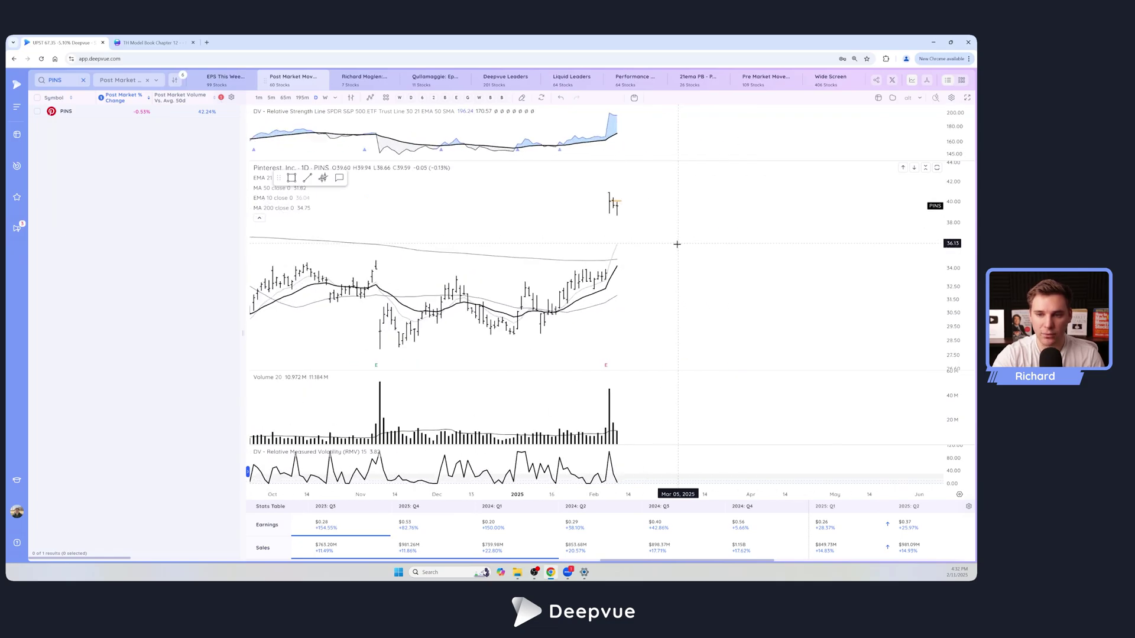
pyautogui.moveTo(676, 244); pyautogui.dragTo(801, 355)
# - Inspect the Q4 earnings figures and zoom around the February gap above the prior range
pyautogui.moveTo(740, 529)
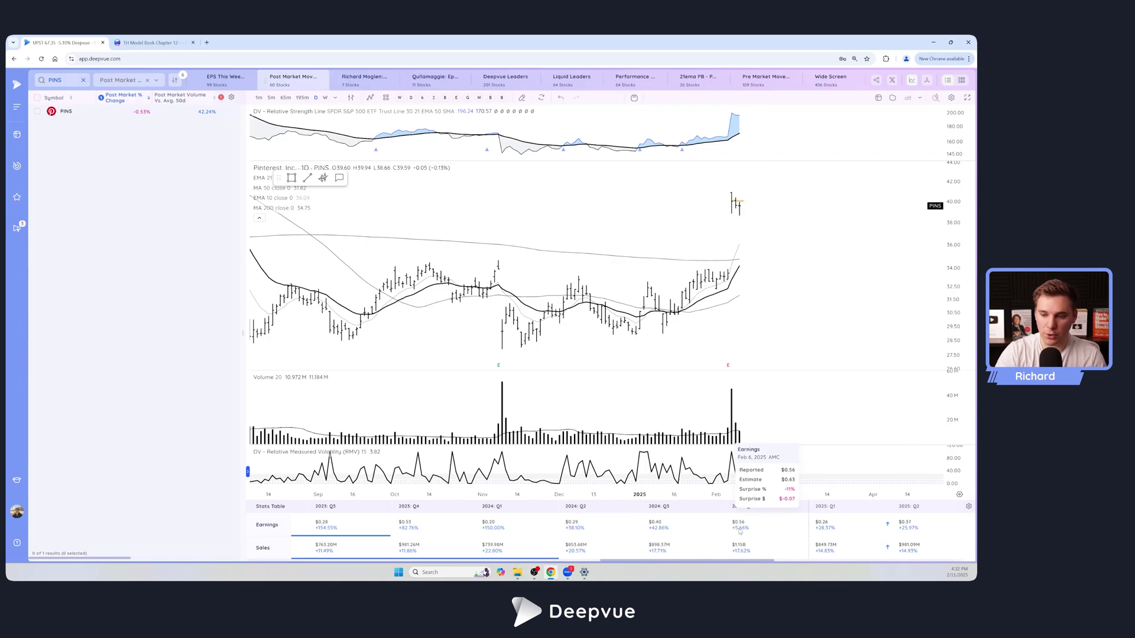
pyautogui.moveTo(741, 550)
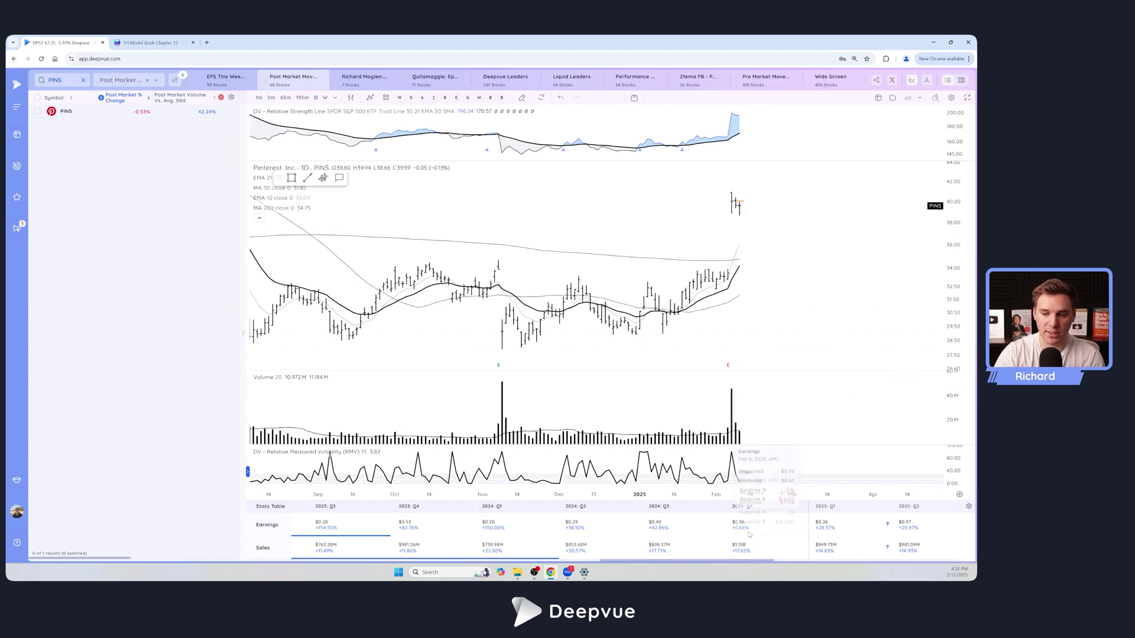
pyautogui.scroll(3, 700, 492)
pyautogui.scroll(2, 652, 221)
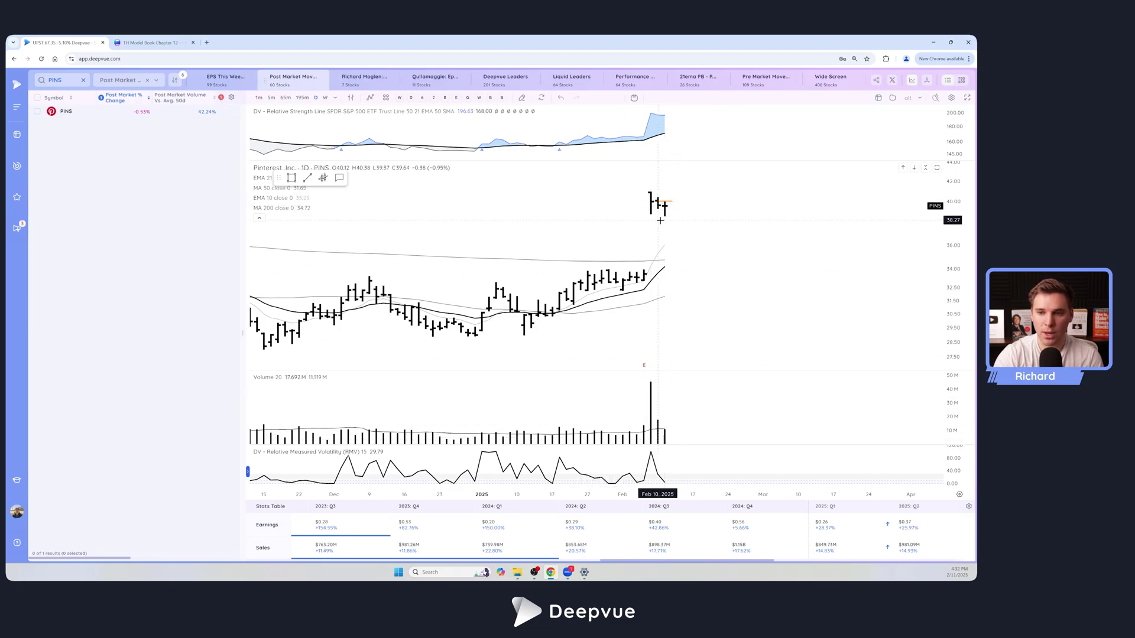
pyautogui.scroll(1, 653, 214)
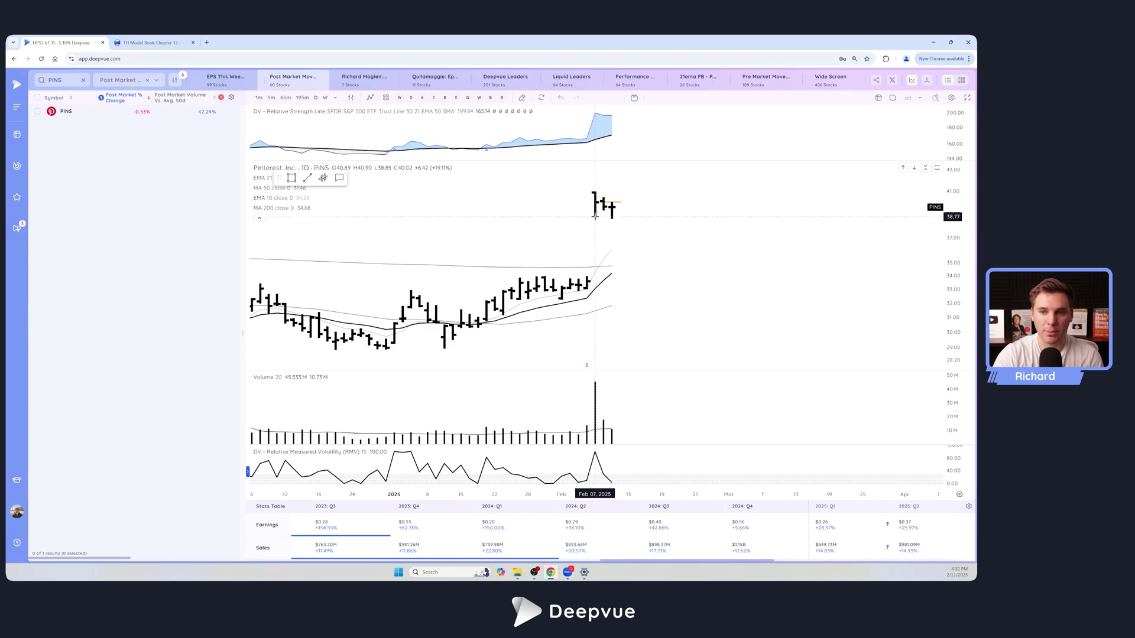
pyautogui.scroll(-1, 613, 205)
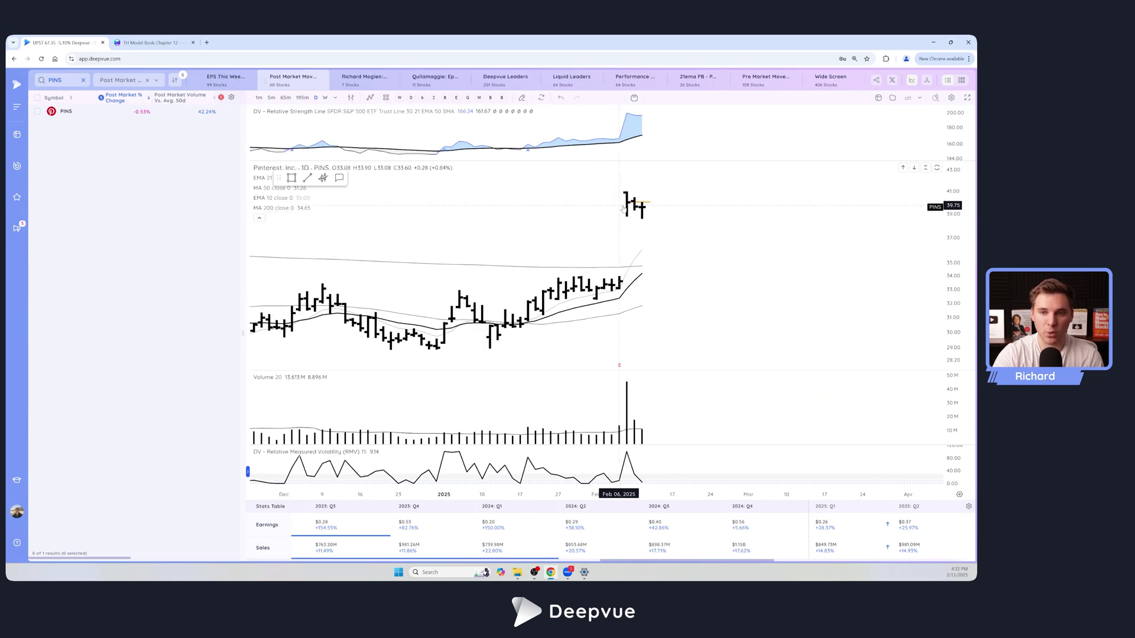
pyautogui.scroll(-1, 655, 201)
pyautogui.scroll(-1, 658, 218)
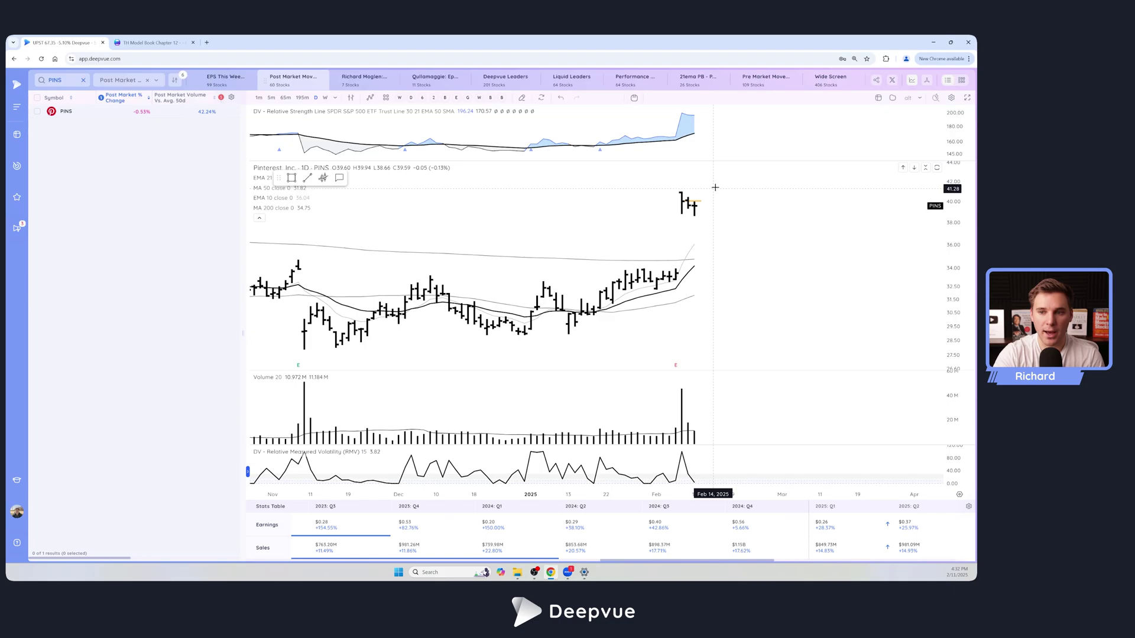
# - Switch to the Canva TH Model Book Chapter 12 page with the FSLR GAP 2022 Daily example
pyautogui.click(152, 44)
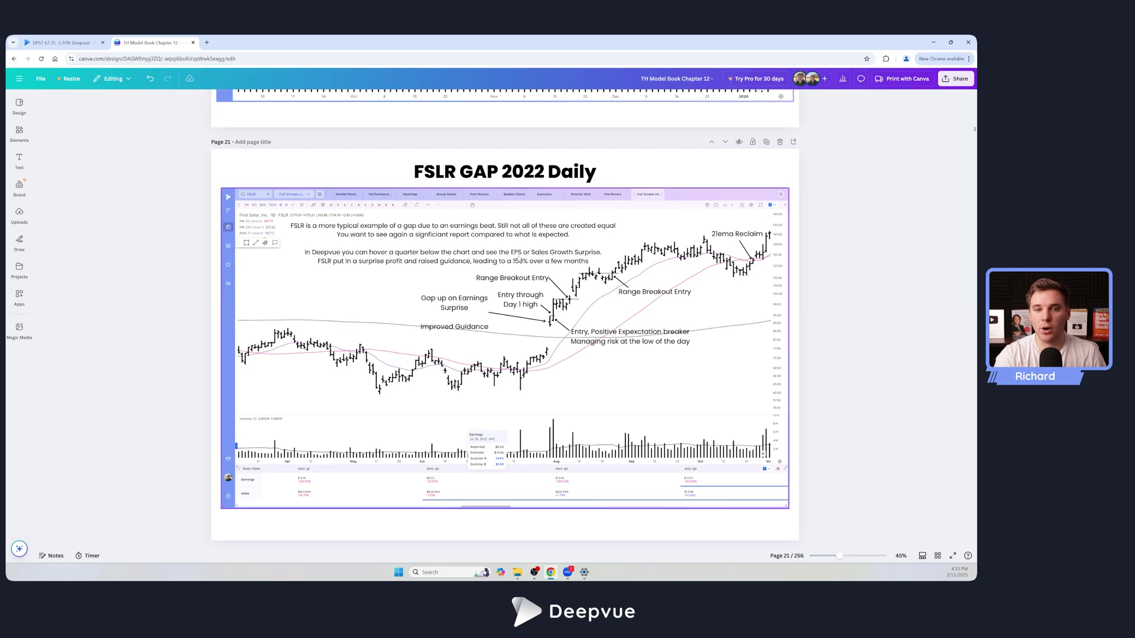
# - Back in Deepvue, load the Snowflake (SNOW) daily chart and zoom around it
pyautogui.click(62, 43)
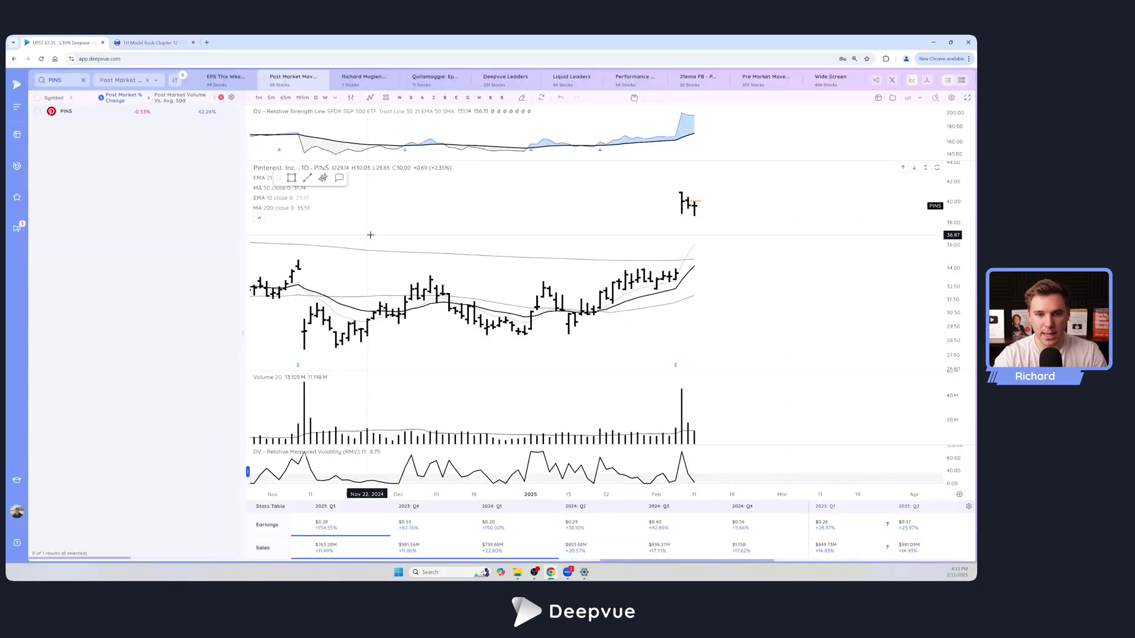
pyautogui.write('snow')
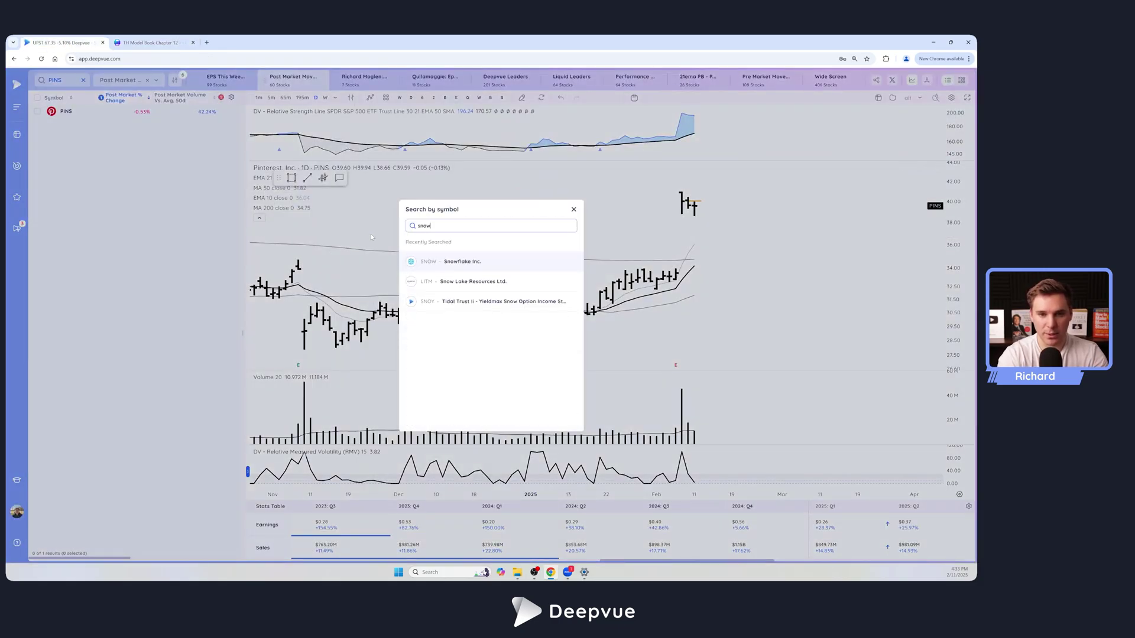
pyautogui.press('Return')
pyautogui.scroll(-3, 438, 248)
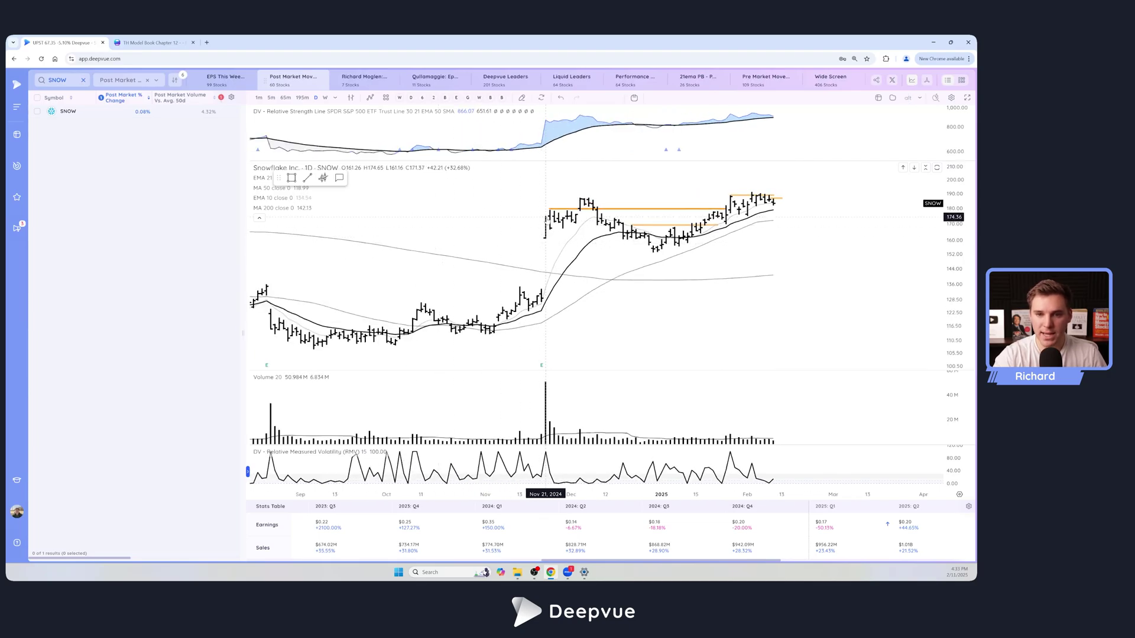
pyautogui.scroll(3, 545, 229)
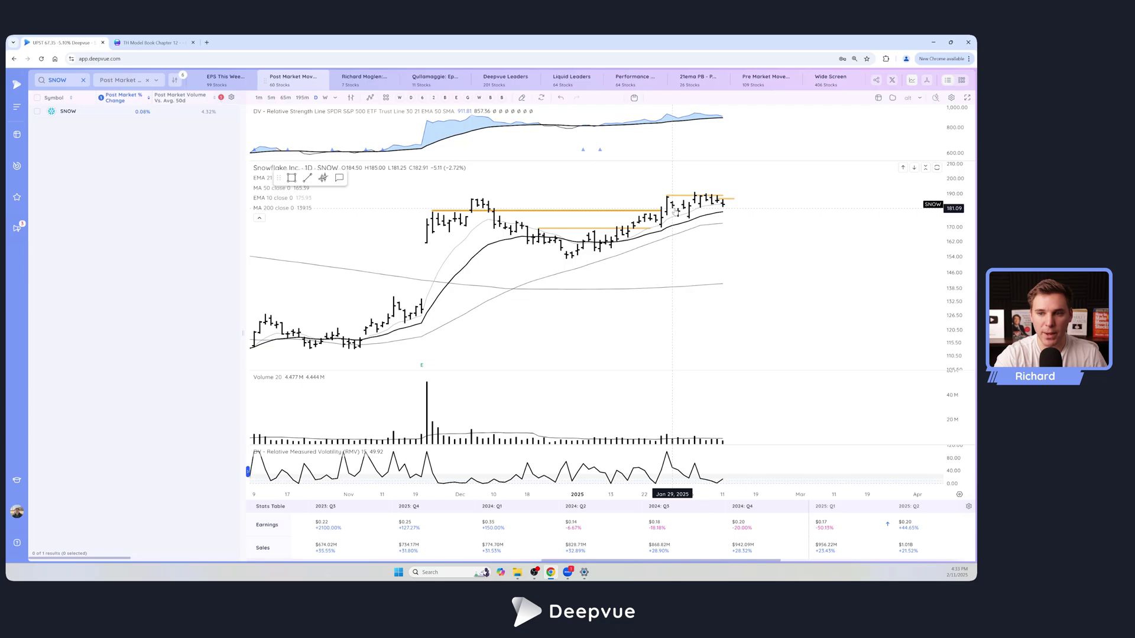
pyautogui.scroll(-10, 694, 214)
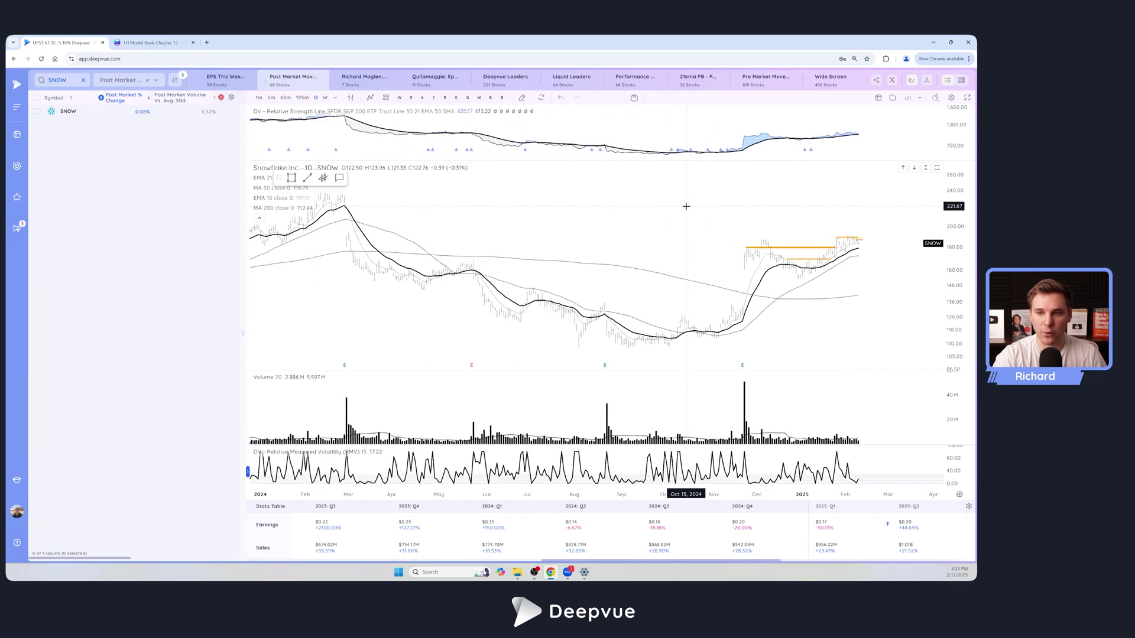
pyautogui.hscroll(5, 701, 219)
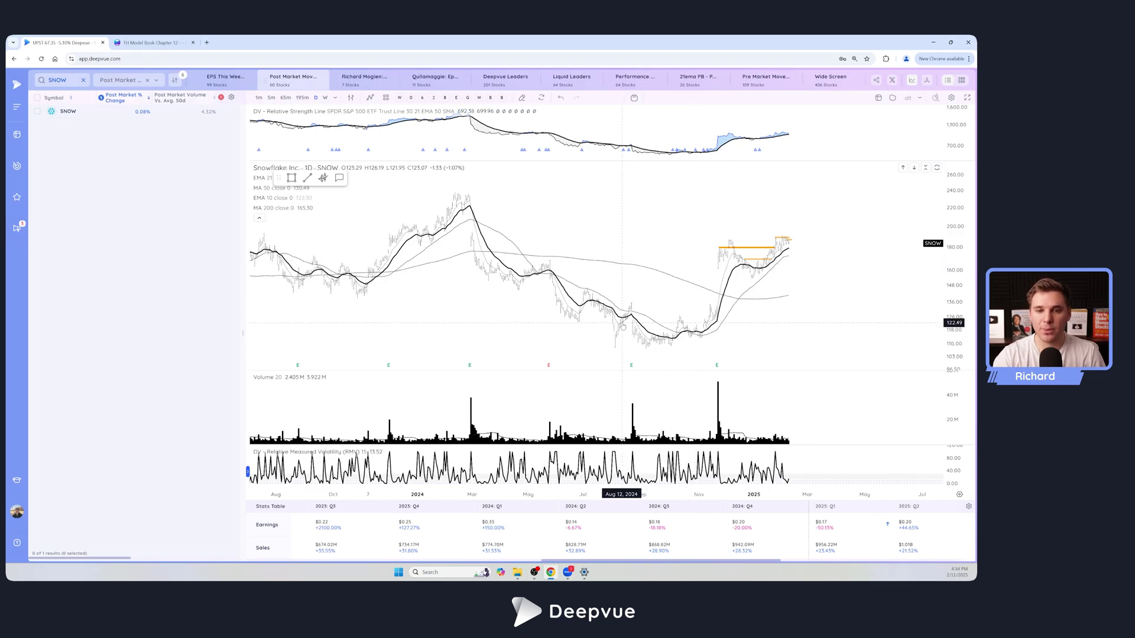
# - Pan and zoom to SNOW's late-November 2024 gap up, checking its earnings data
pyautogui.scroll(-2, 623, 297)
pyautogui.scroll(5, 622, 298)
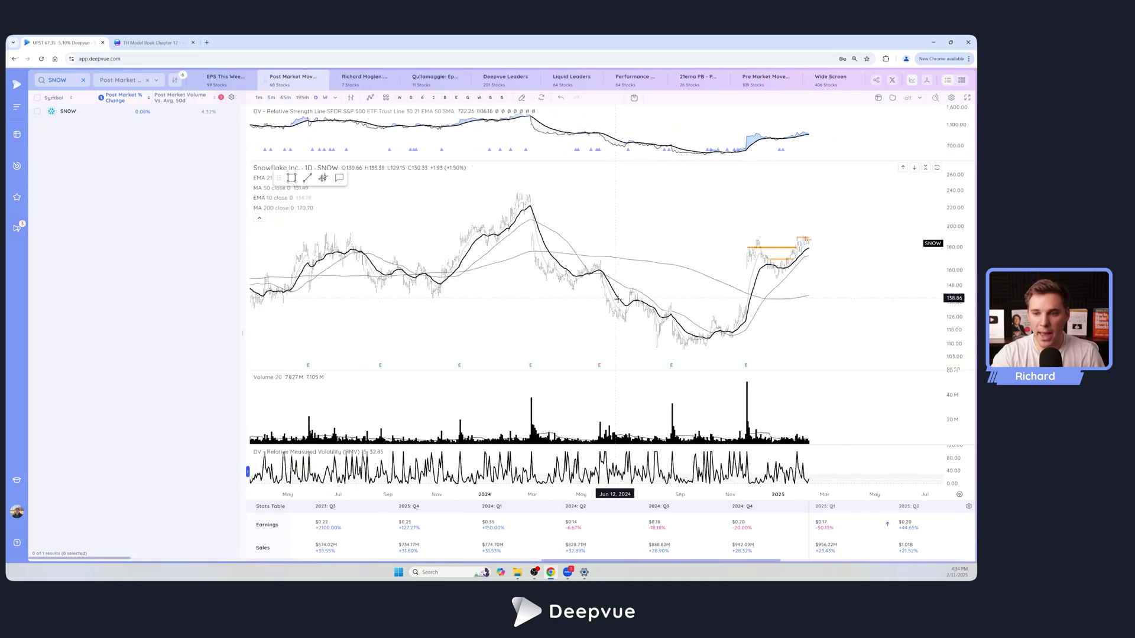
pyautogui.scroll(5, 525, 245)
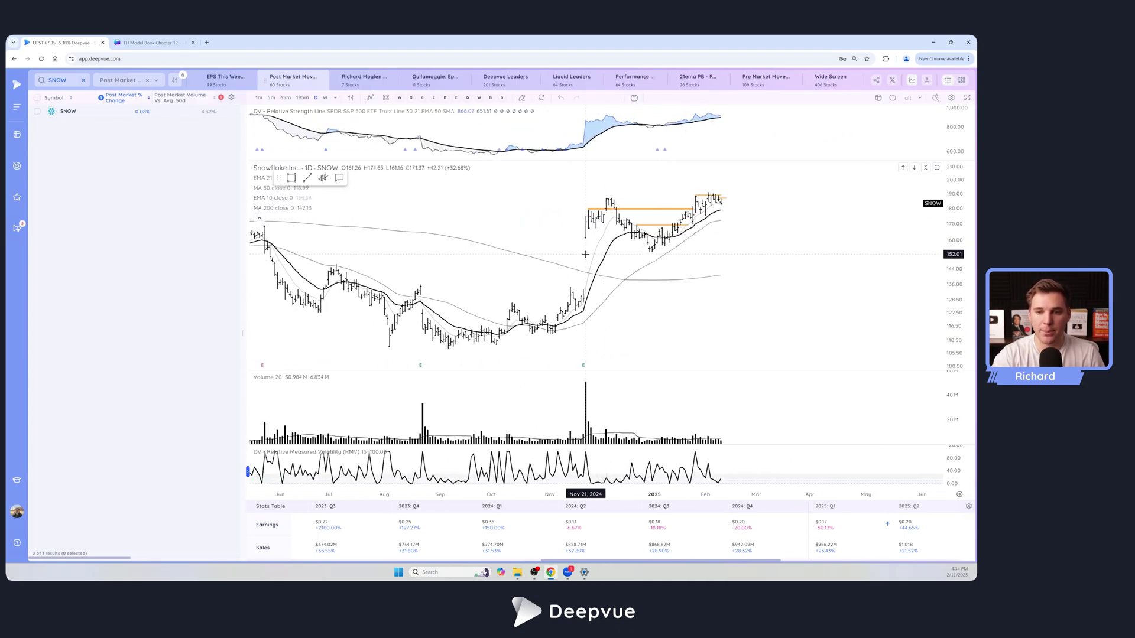
pyautogui.moveTo(630, 260); pyautogui.dragTo(675, 261)
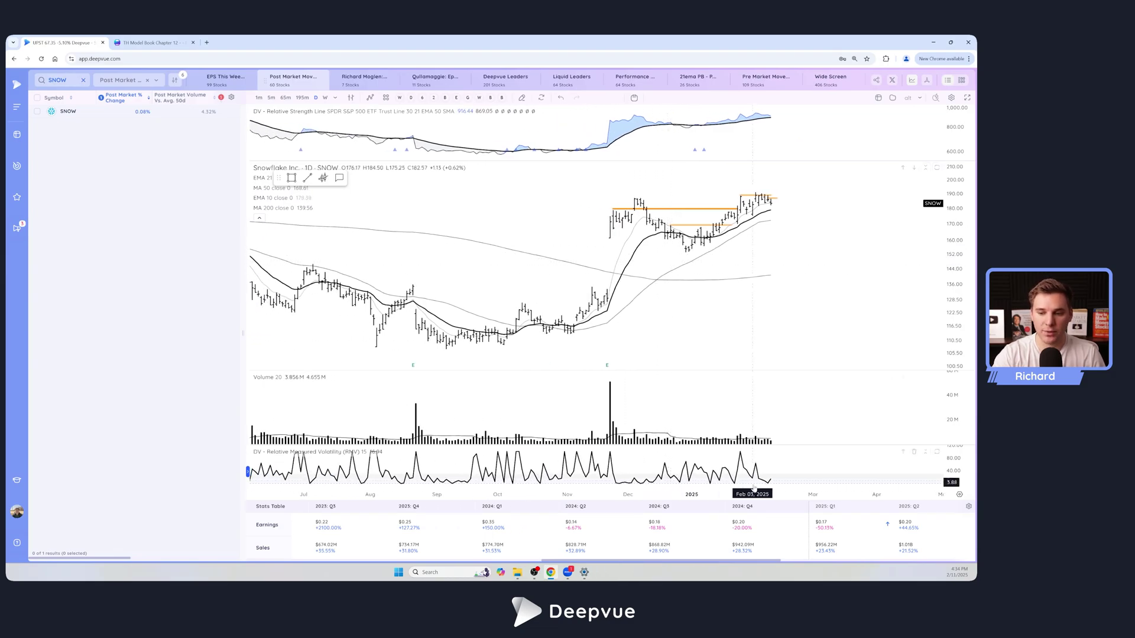
pyautogui.moveTo(743, 528)
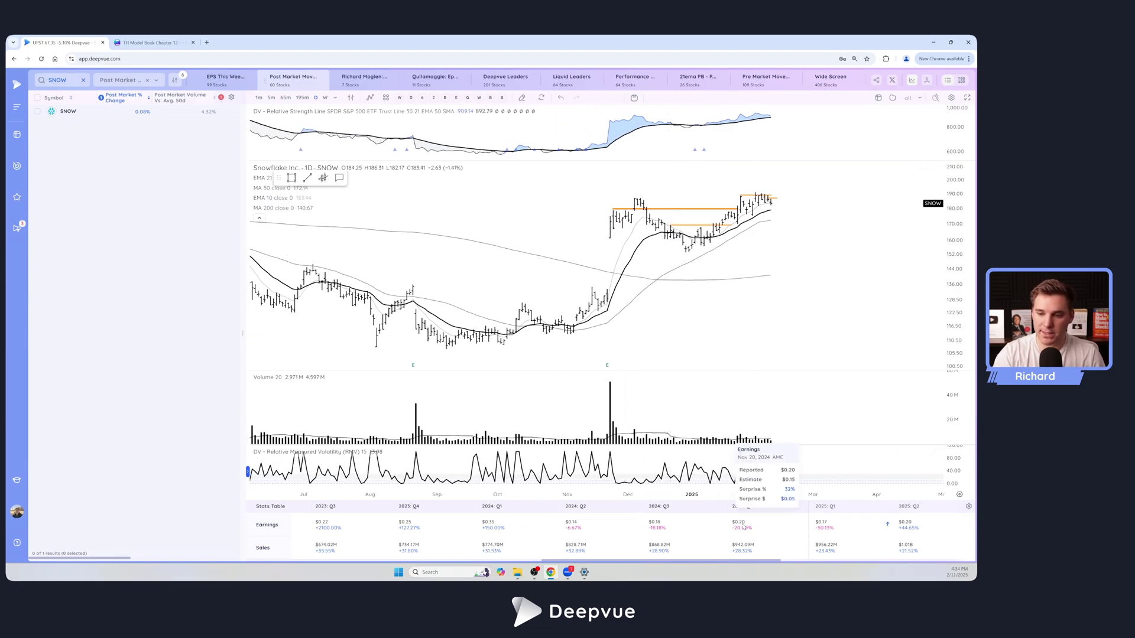
pyautogui.moveTo(739, 552)
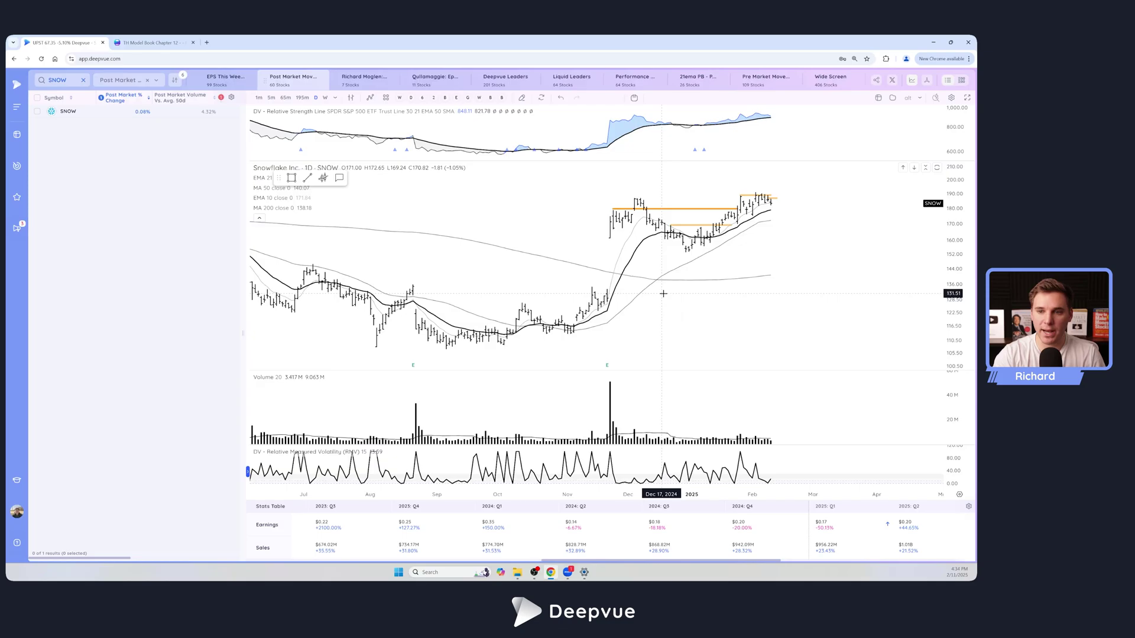
pyautogui.scroll(4, 621, 266)
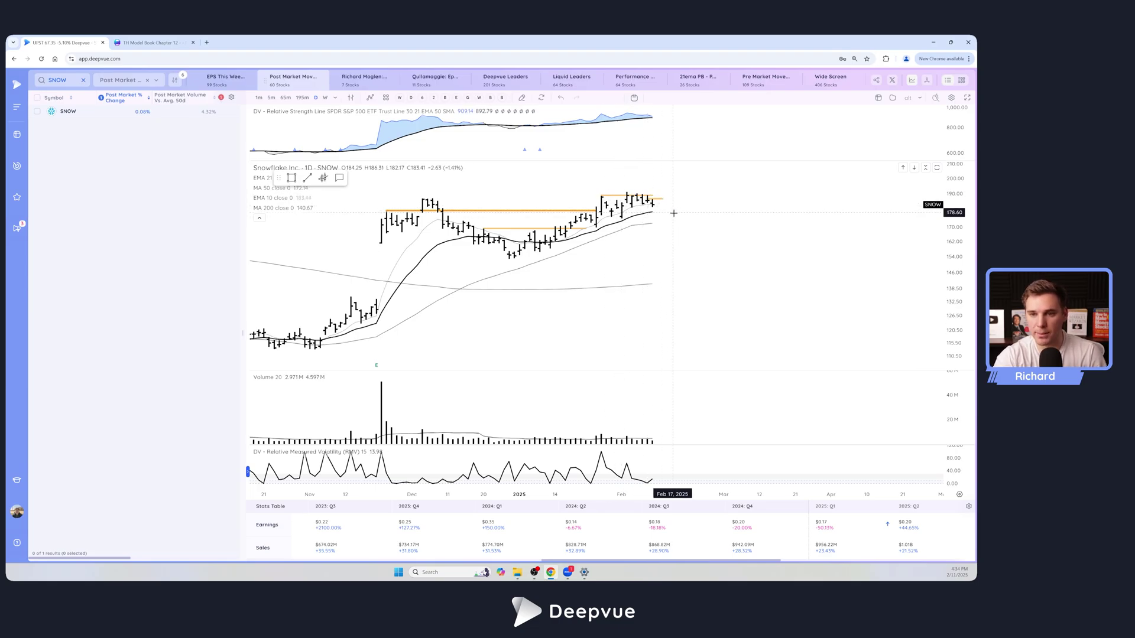
pyautogui.scroll(-2, 650, 204)
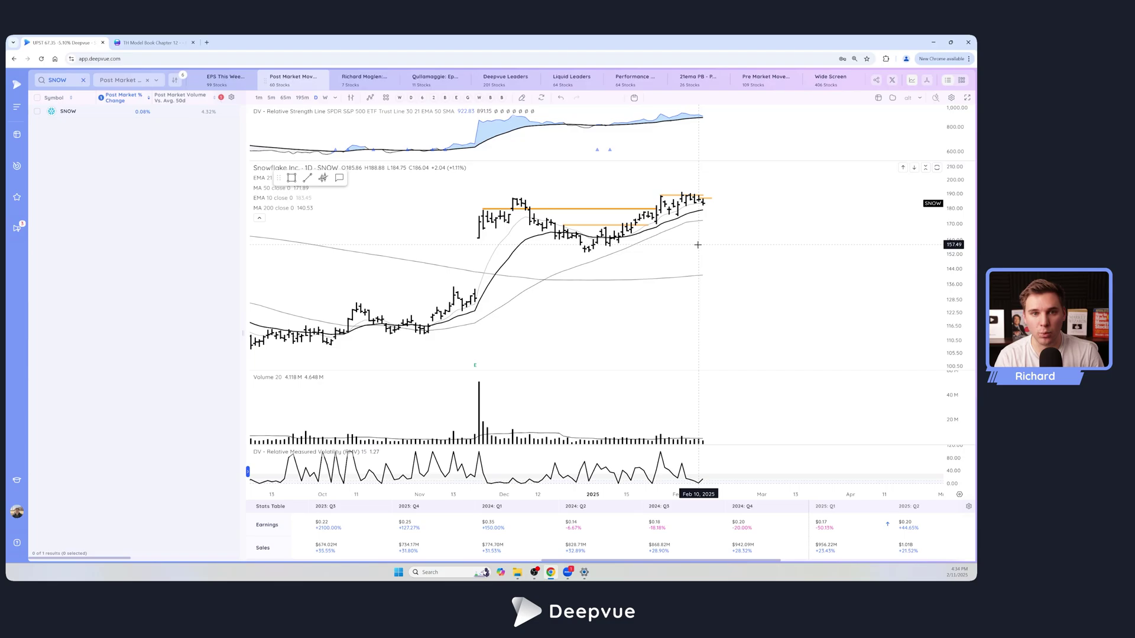
# - Step through the 7-stock gaps list from BHVN to TVTX, then show the 11-stock Qullamaggie screen
pyautogui.click(375, 83)
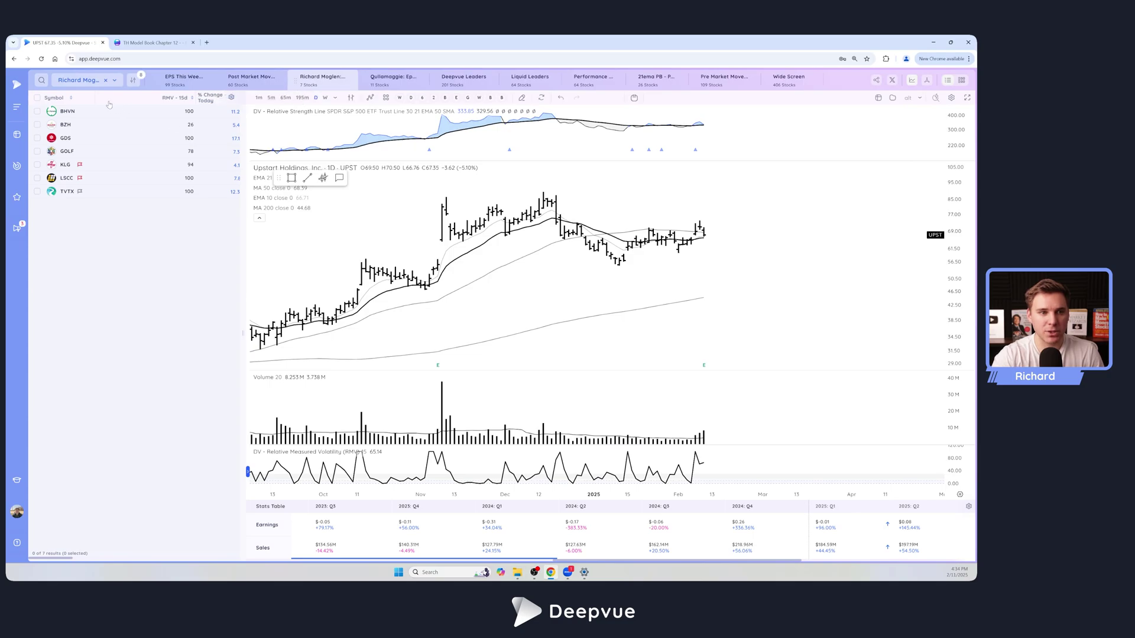
pyautogui.click(139, 113)
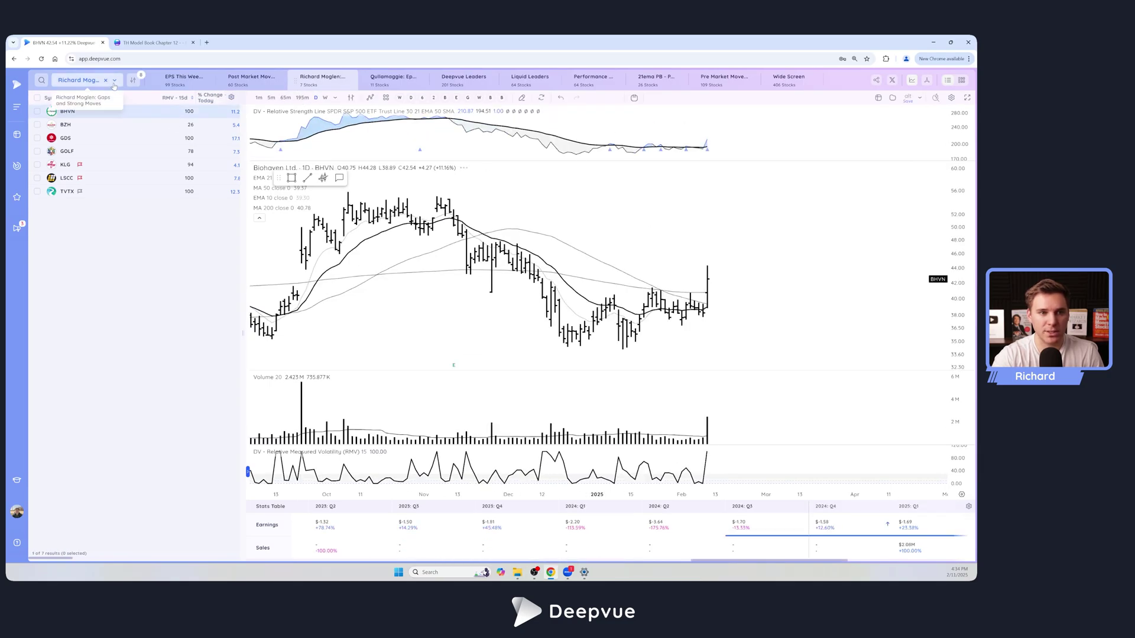
pyautogui.scroll(-3, 735, 293)
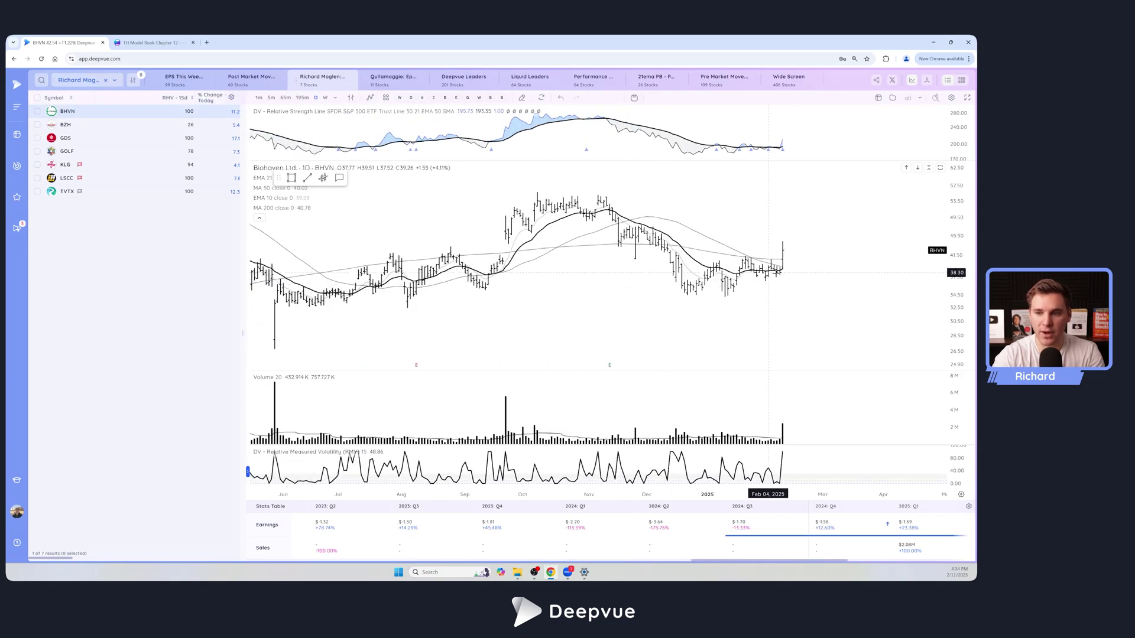
pyautogui.press('Down')
pyautogui.press('Down')
pyautogui.press('Down')
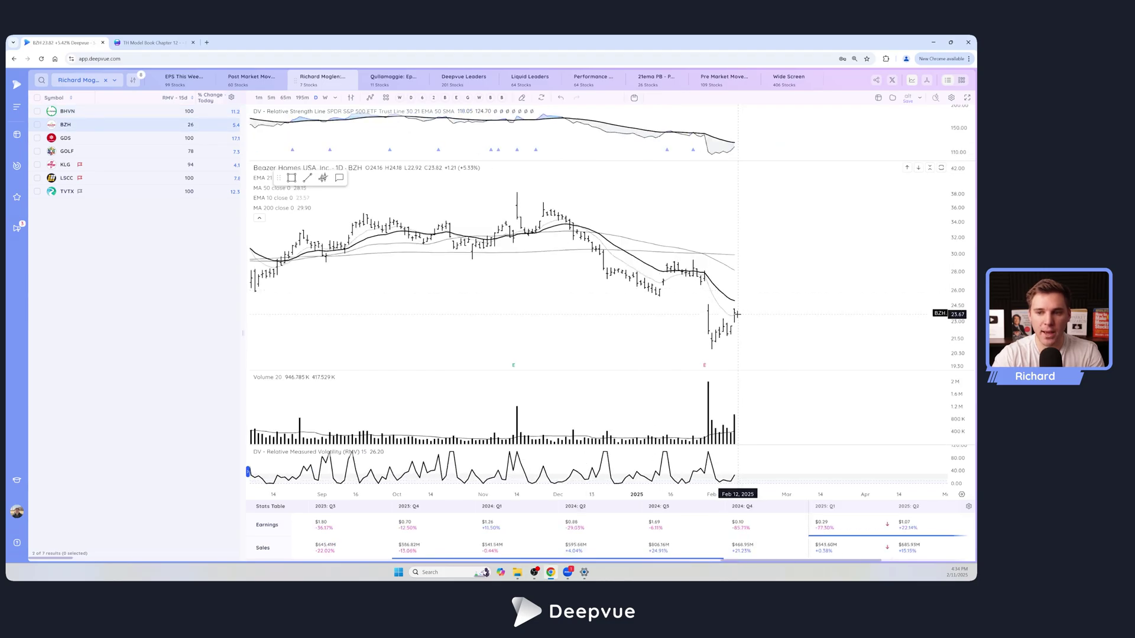
pyautogui.press('Down')
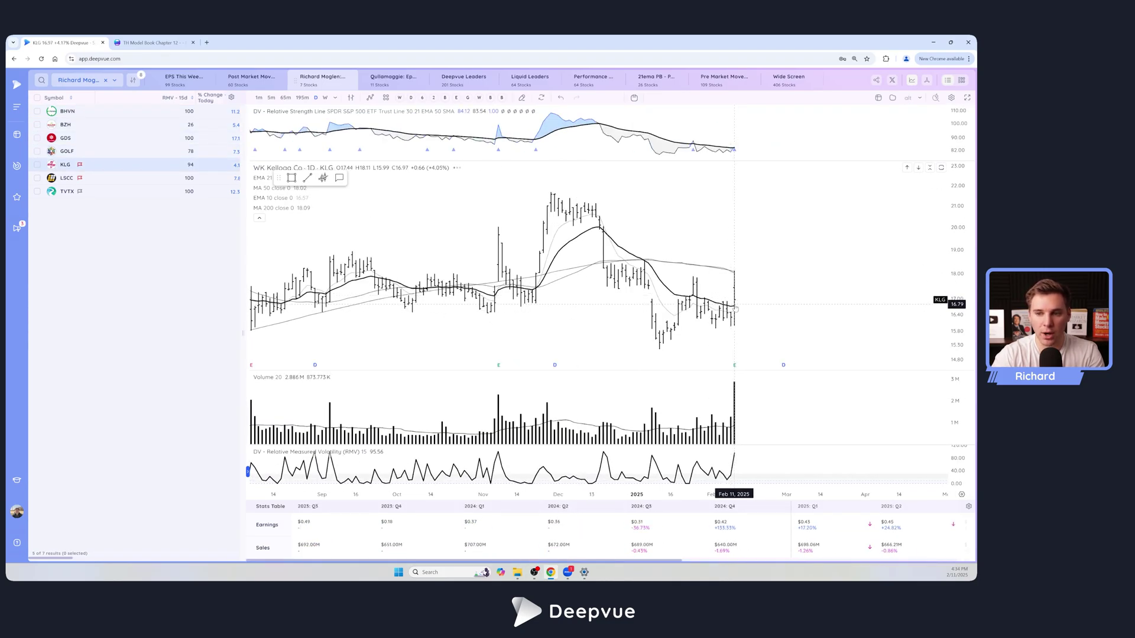
pyautogui.press('Down')
pyautogui.press('Down')
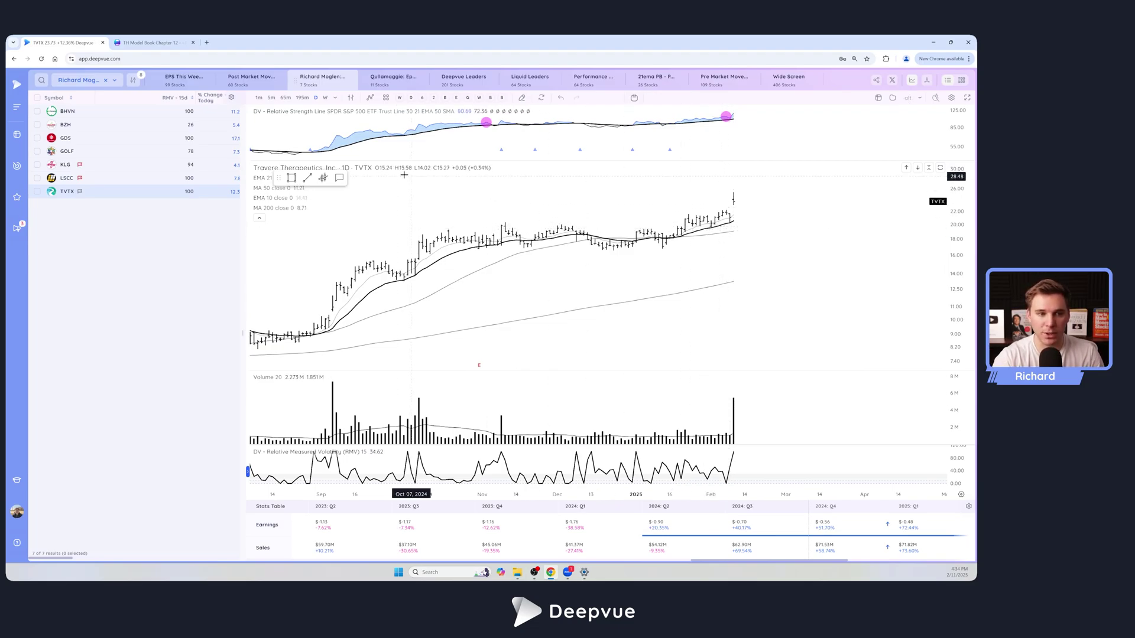
pyautogui.click(388, 82)
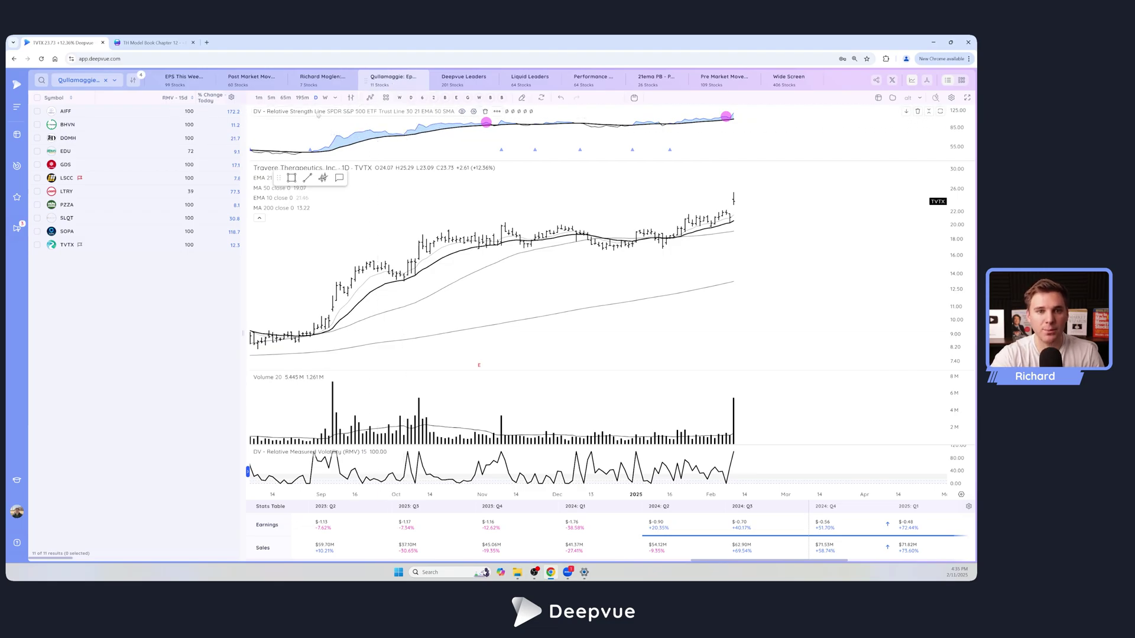
# - Review the AIFF chart and the screen's filters, then chart Dominari Holdings (DOMH)
pyautogui.click(141, 114)
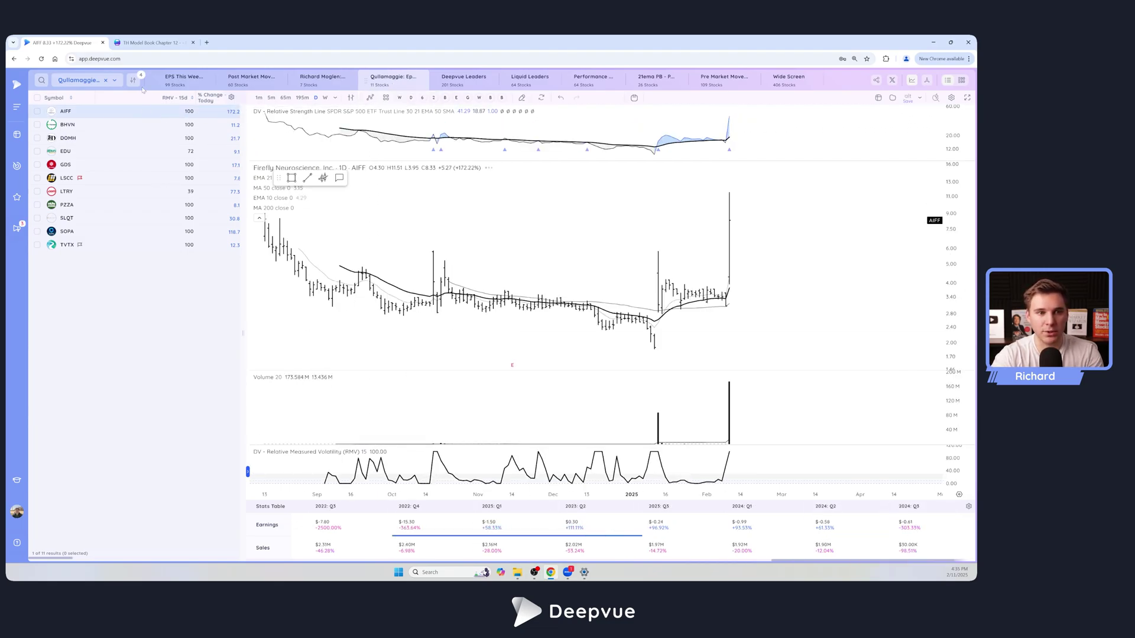
pyautogui.click(230, 98)
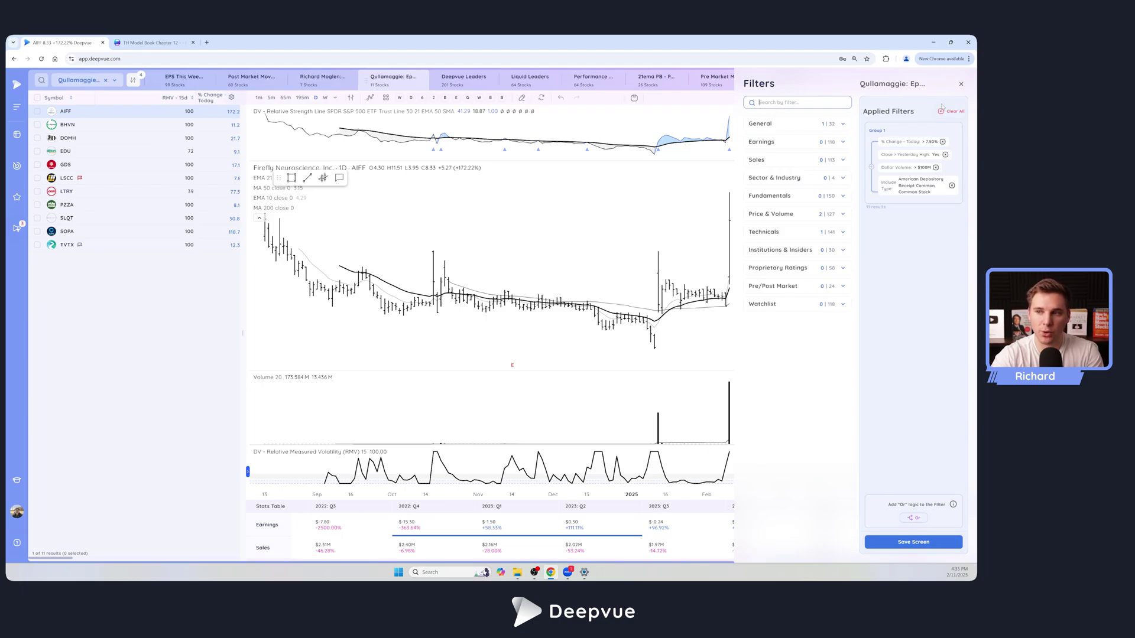
pyautogui.click(961, 84)
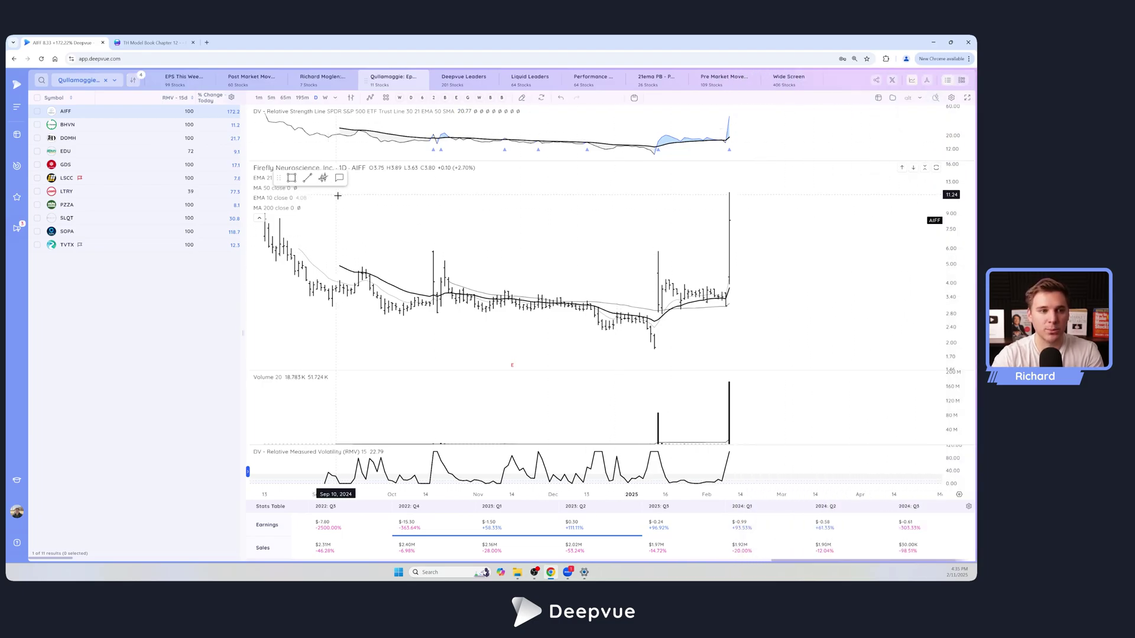
pyautogui.click(131, 125)
pyautogui.click(132, 138)
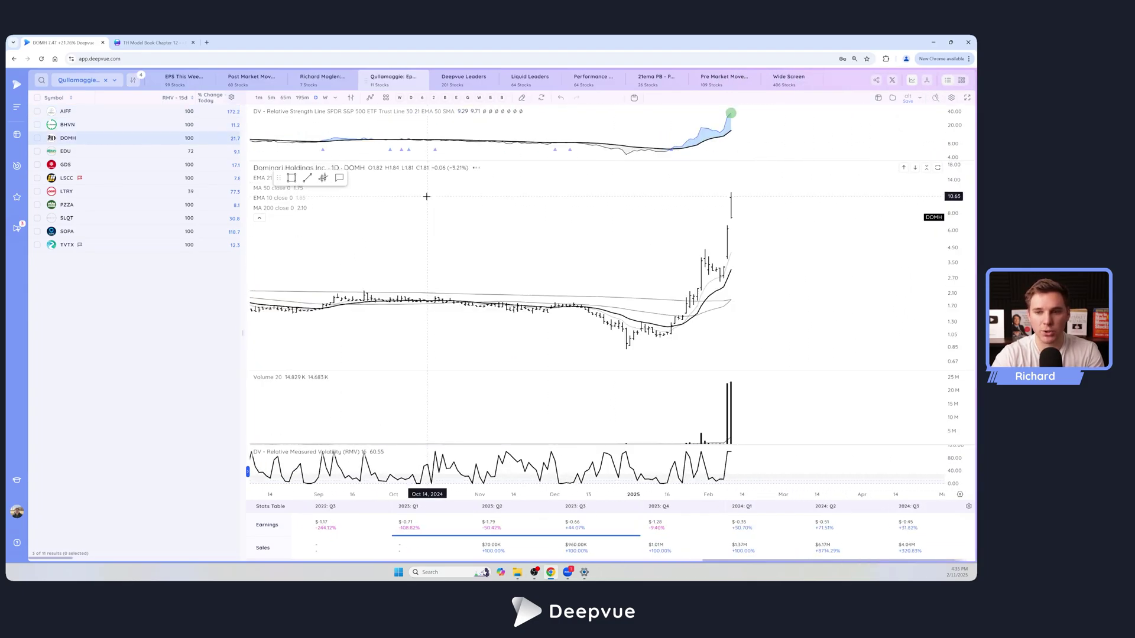
# - Load the AST SpaceMobile (ASTS) daily chart and pan back to the mid-May 2024 gap
pyautogui.write('ASTS')
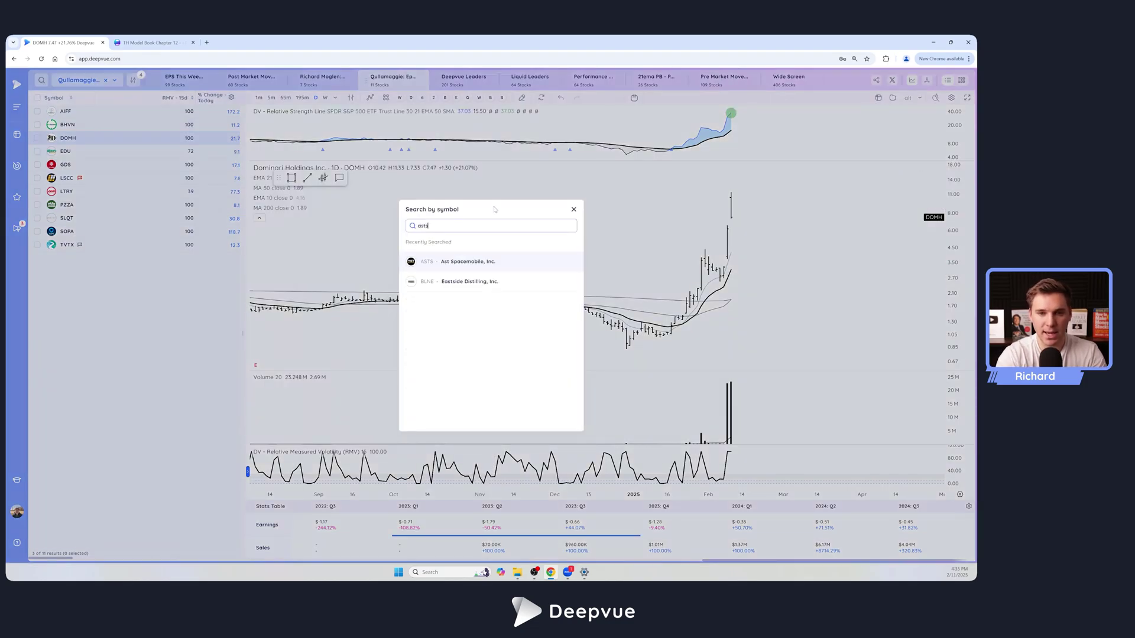
pyautogui.press('Return')
pyautogui.scroll(5, 517, 233)
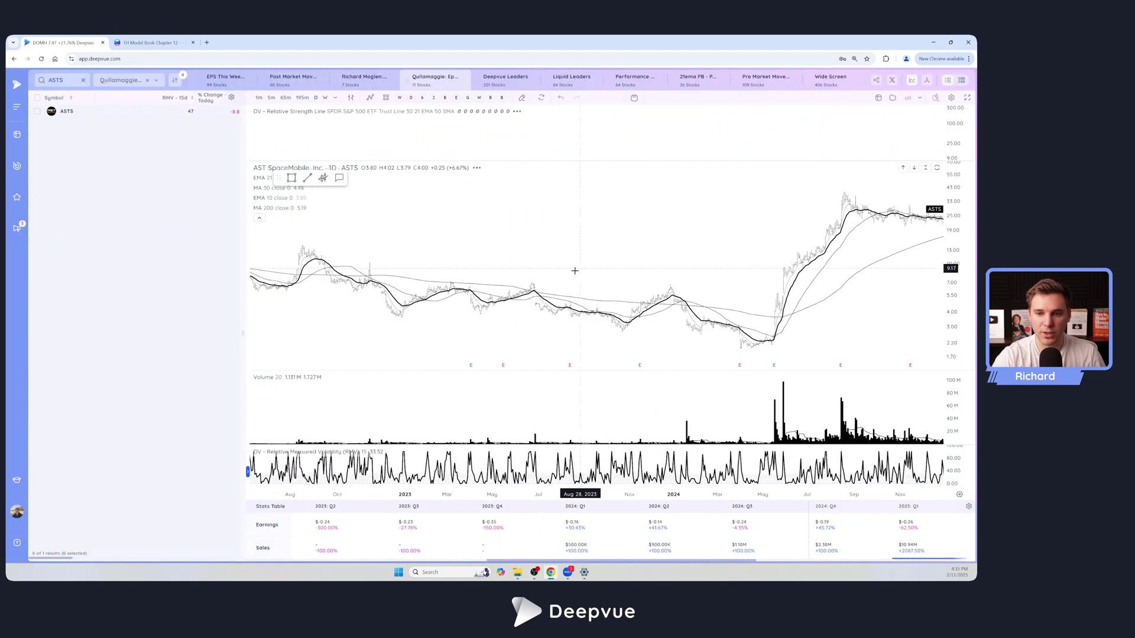
pyautogui.scroll(1, 523, 277)
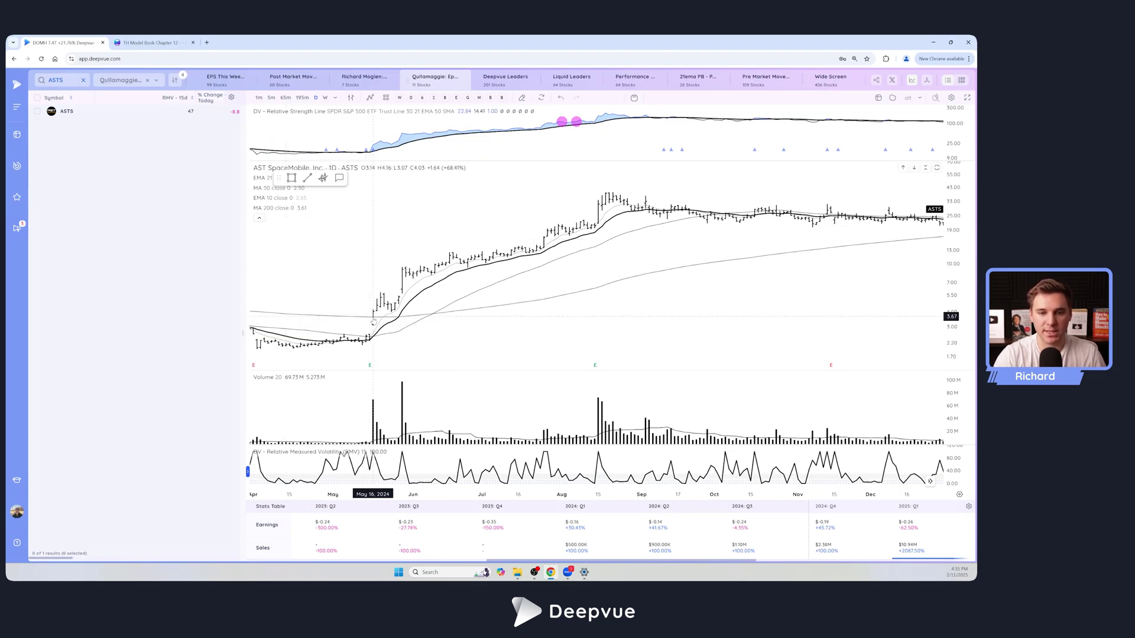
pyautogui.moveTo(372, 324); pyautogui.dragTo(426, 322)
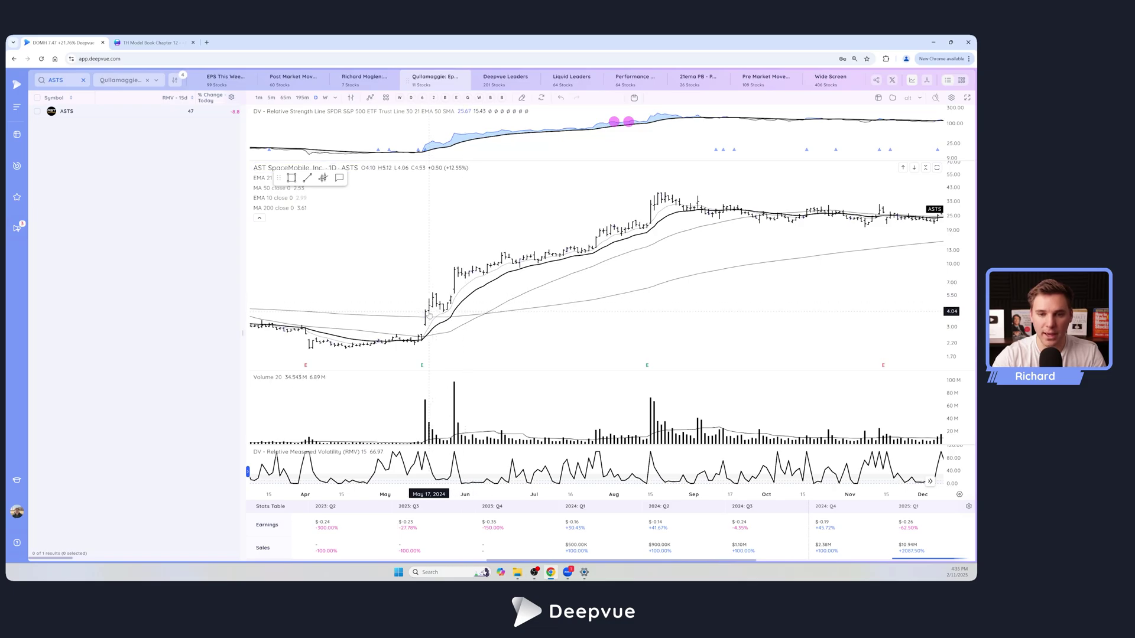
# - Measure the run from the May 16 gap to the August 20 high, then clear it
pyautogui.keyDown('shift'); pyautogui.click(425, 314); pyautogui.keyUp('shift')
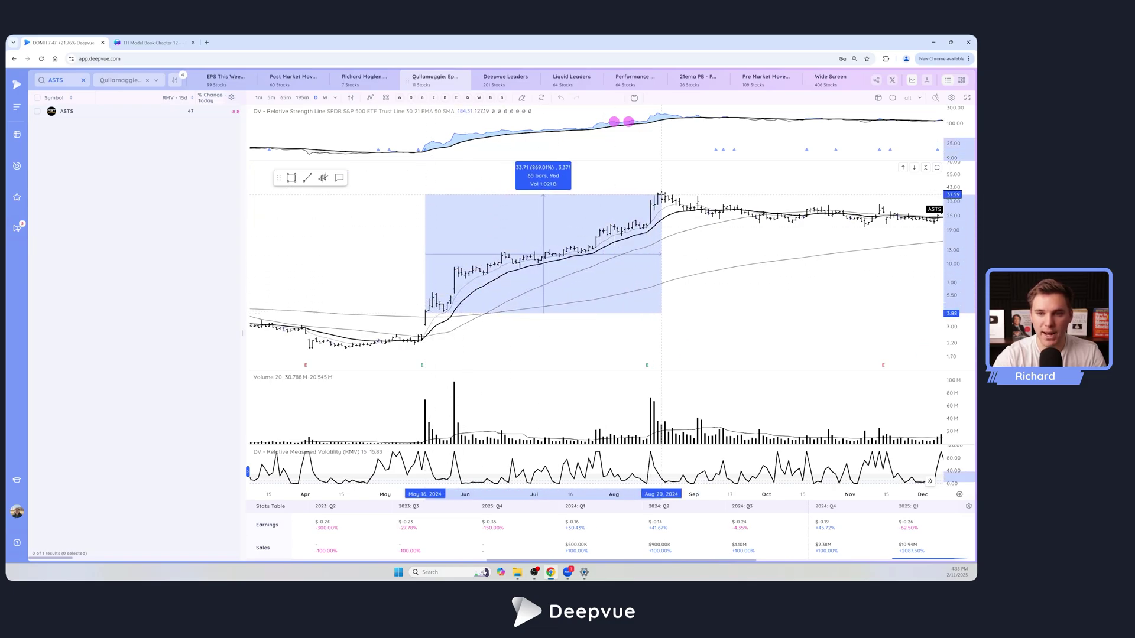
pyautogui.click(661, 194)
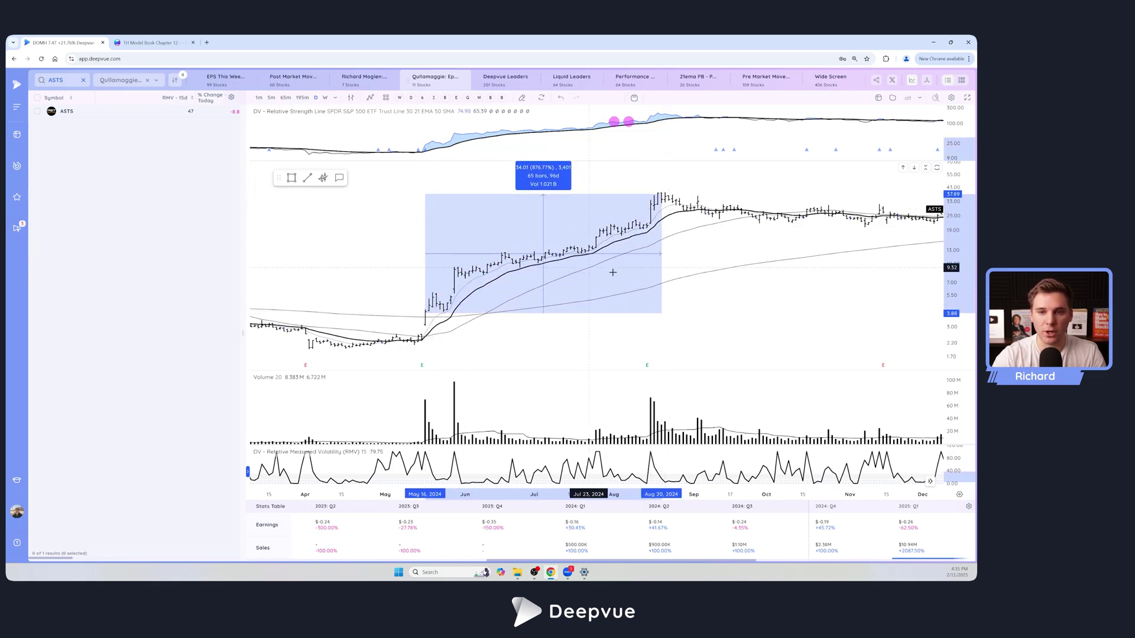
pyautogui.click(650, 274)
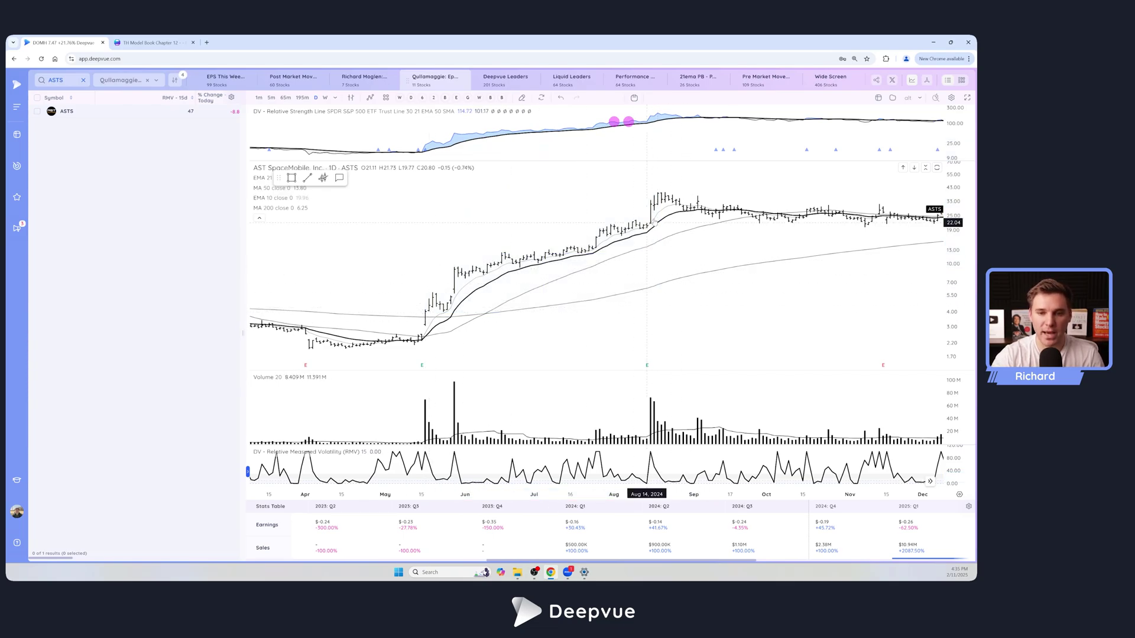
pyautogui.scroll(-5, 632, 233)
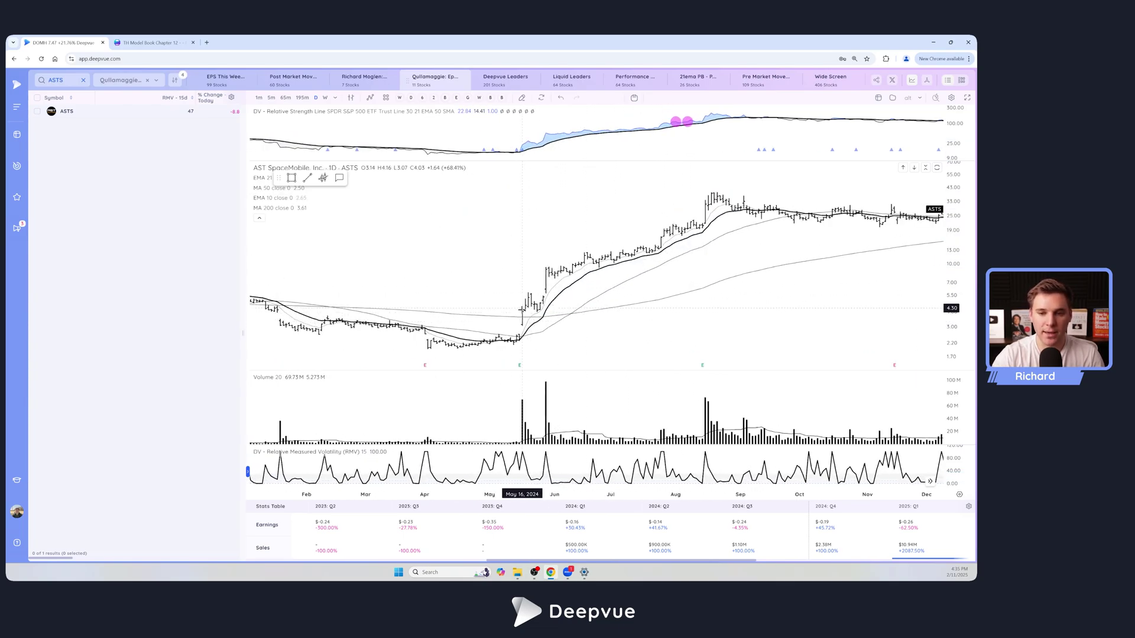